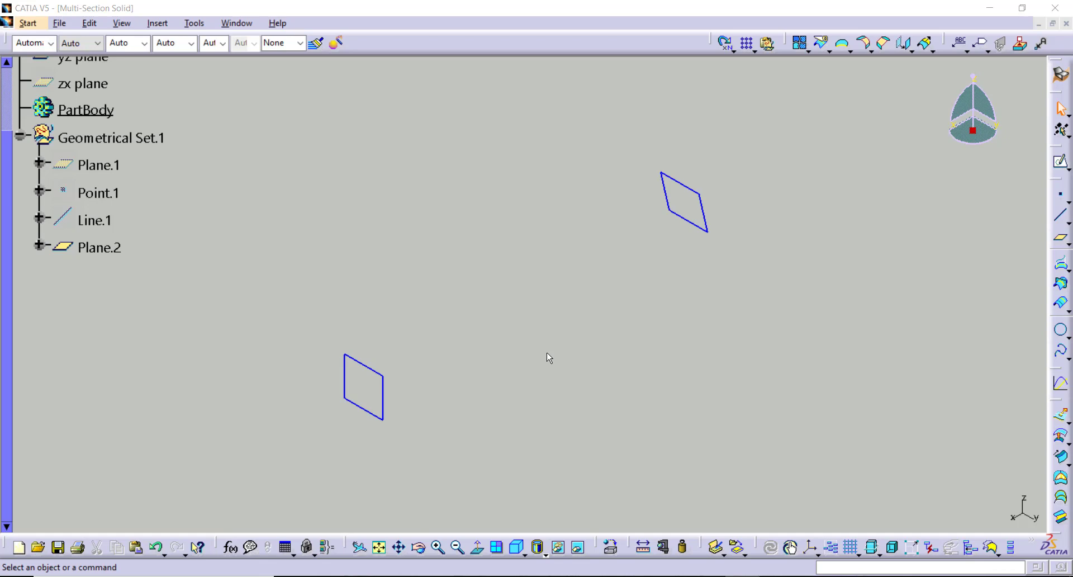
Step: Start a new sketch in the part holding Plane.1, Point.1, Line.1 and Plane.2
click(1062, 165)
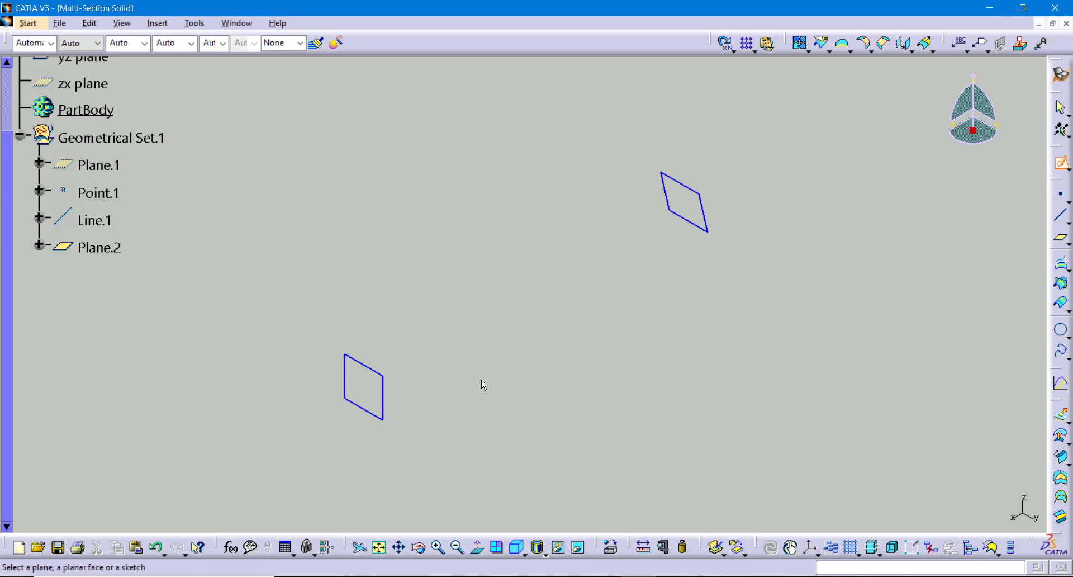
Step: Draw Sketch.6 on the yz plane: a vertical line, a horizontal line, a tangent arc and a closing line
click(390, 393)
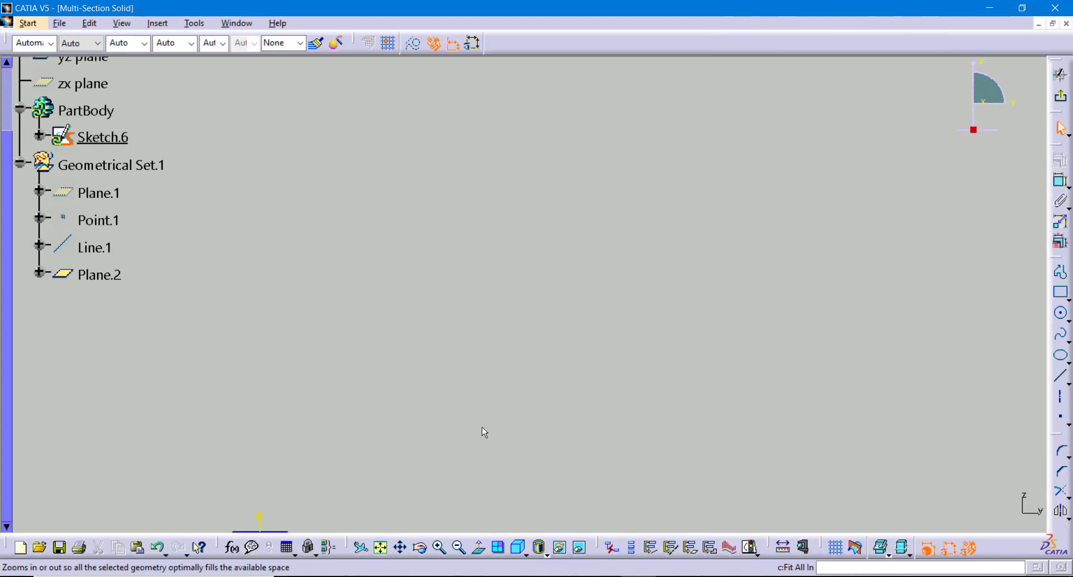
click(1061, 273)
click(526, 193)
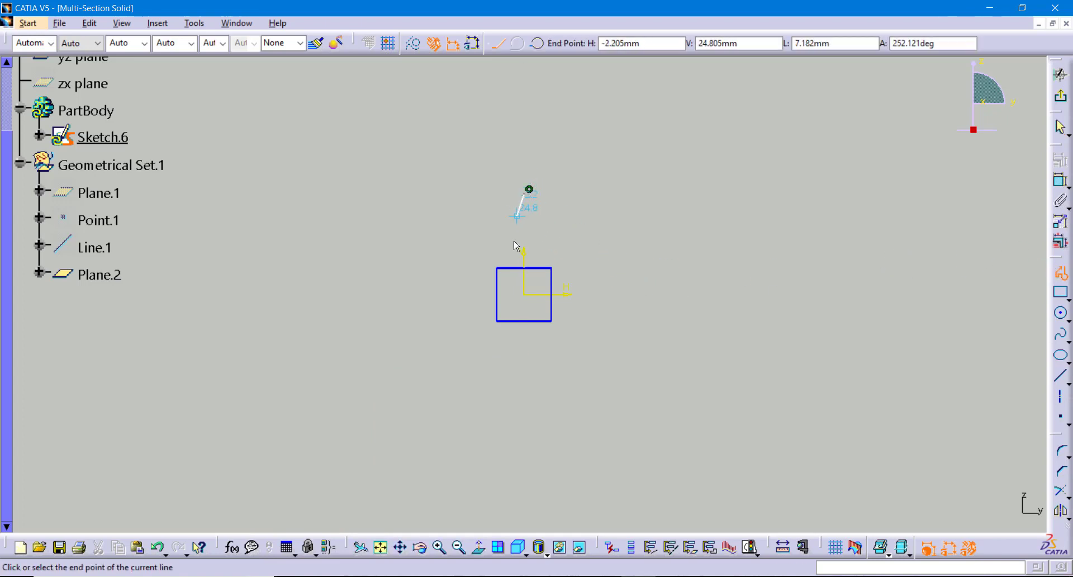
click(525, 297)
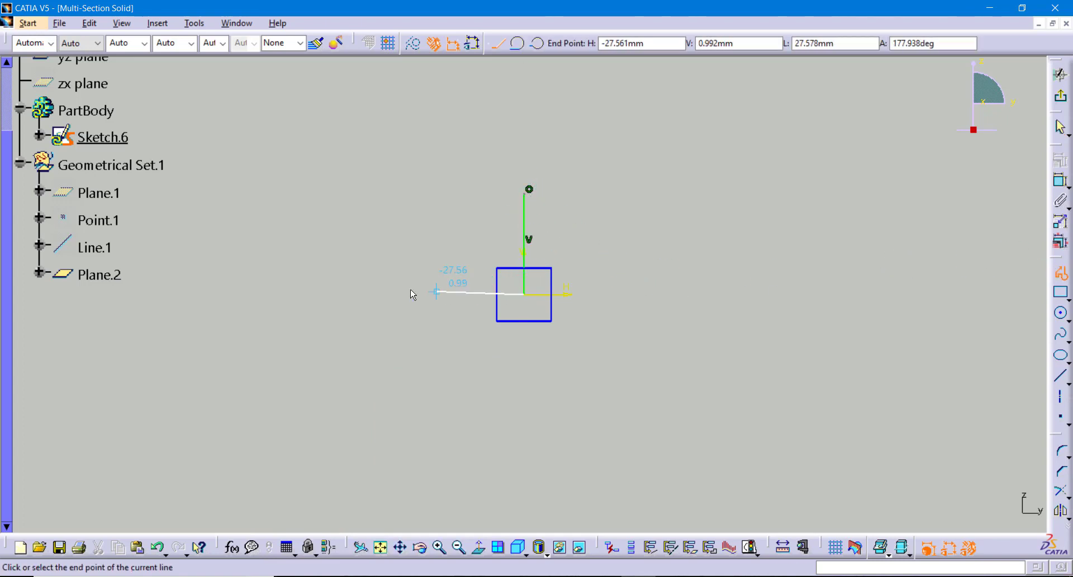
click(359, 294)
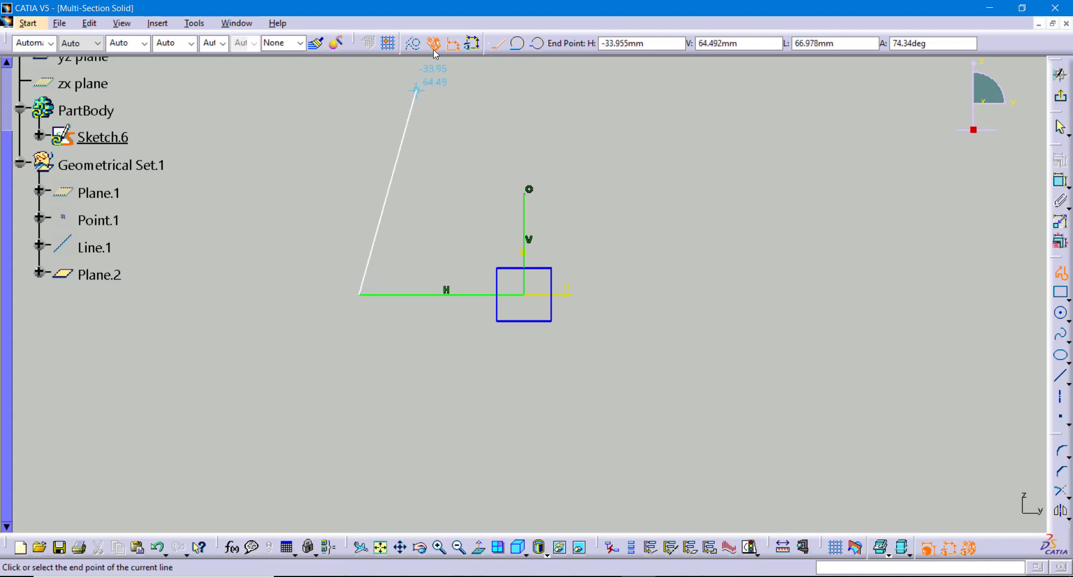
click(518, 43)
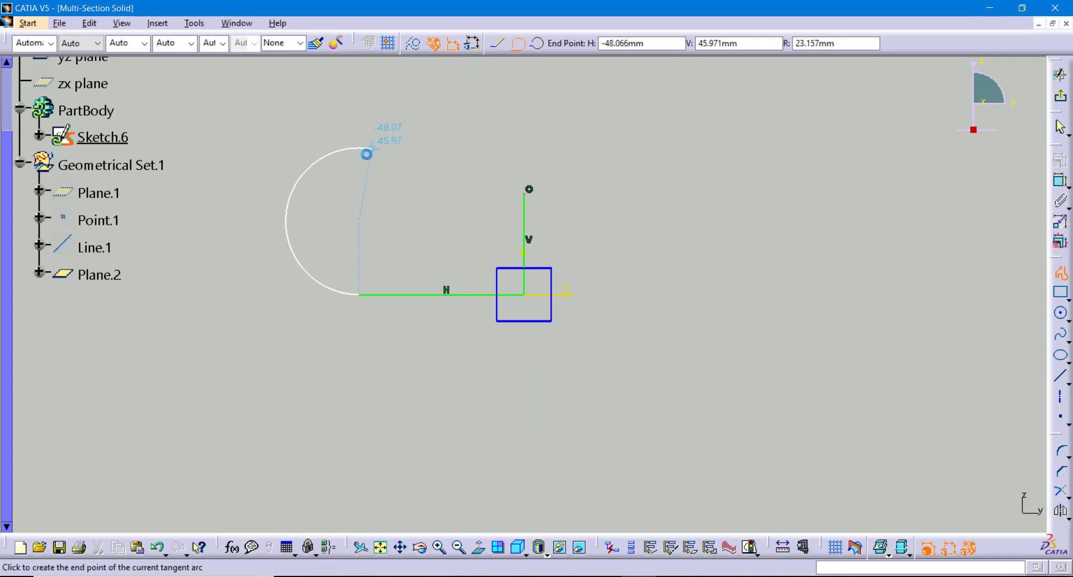
click(360, 194)
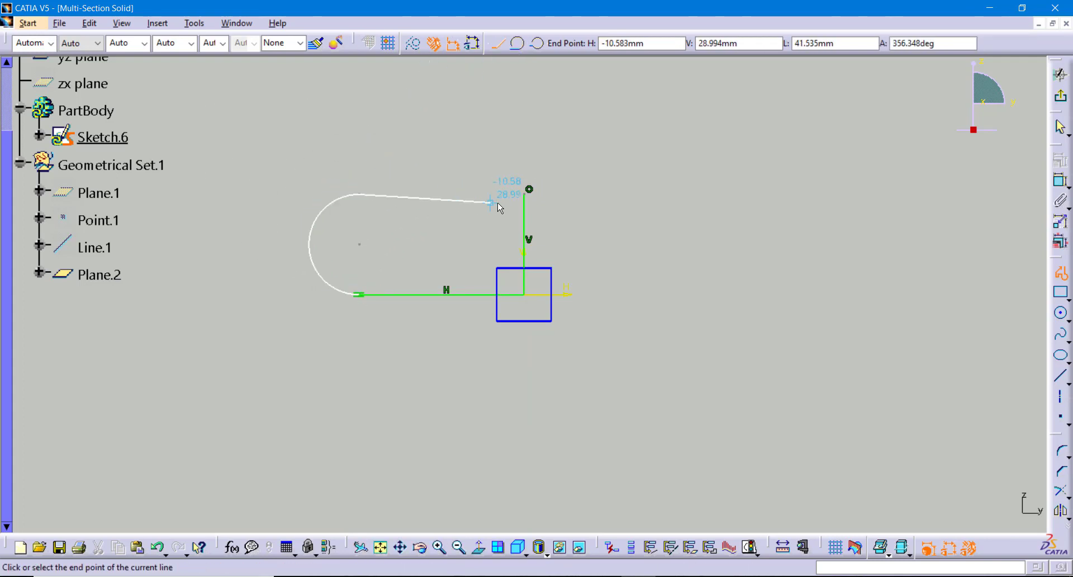
click(529, 190)
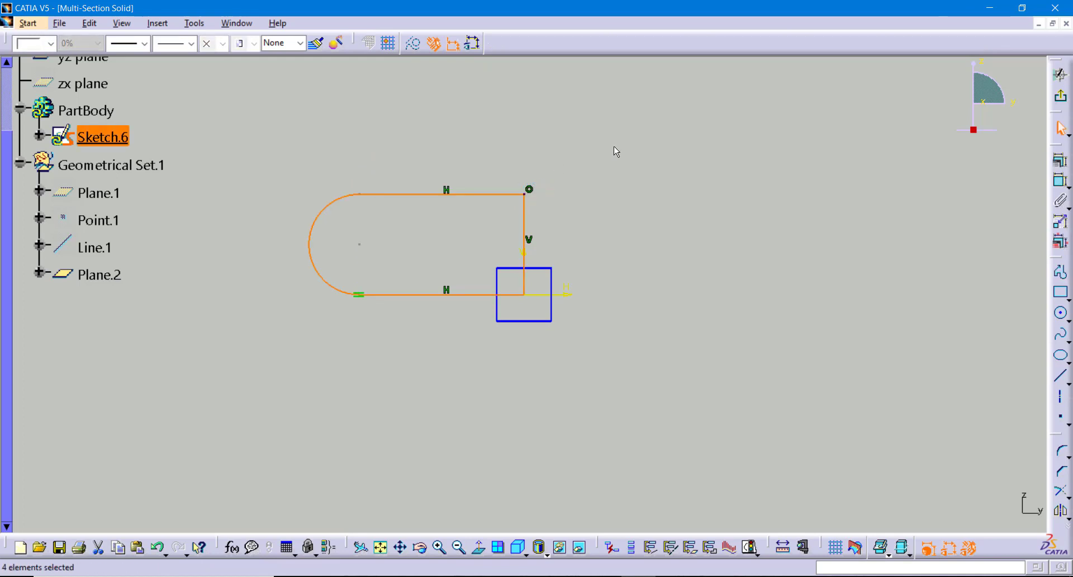
mouse_move(428, 242)
middle_down()
mouse_move(496, 282)
mouse_move(491, 208)
mouse_move(479, 208)
middle_up()
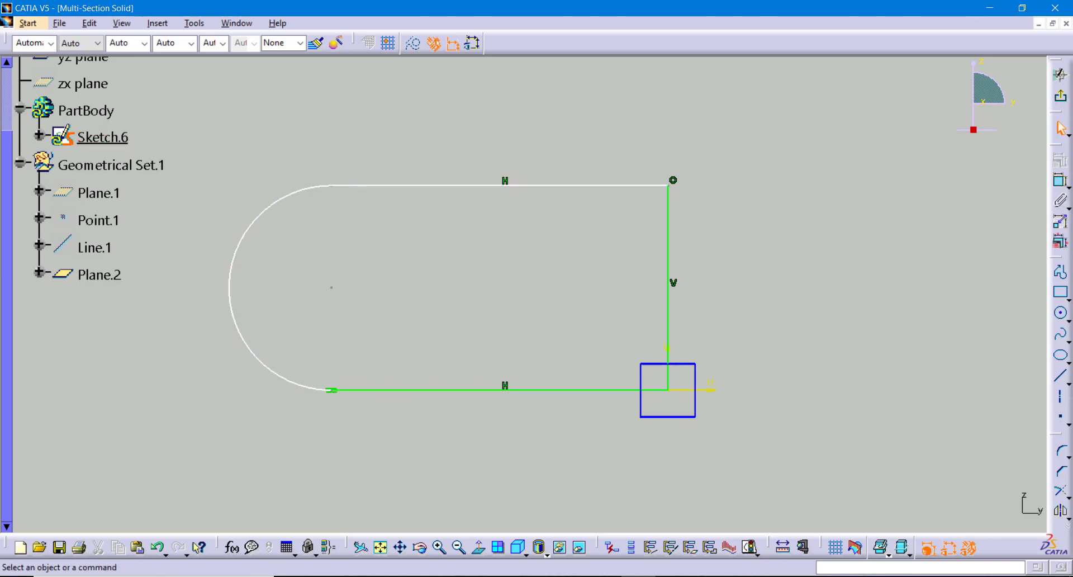
Step: Make Sketch.6's top line tangent to its arc, then exit to the 3D part
click(1060, 180)
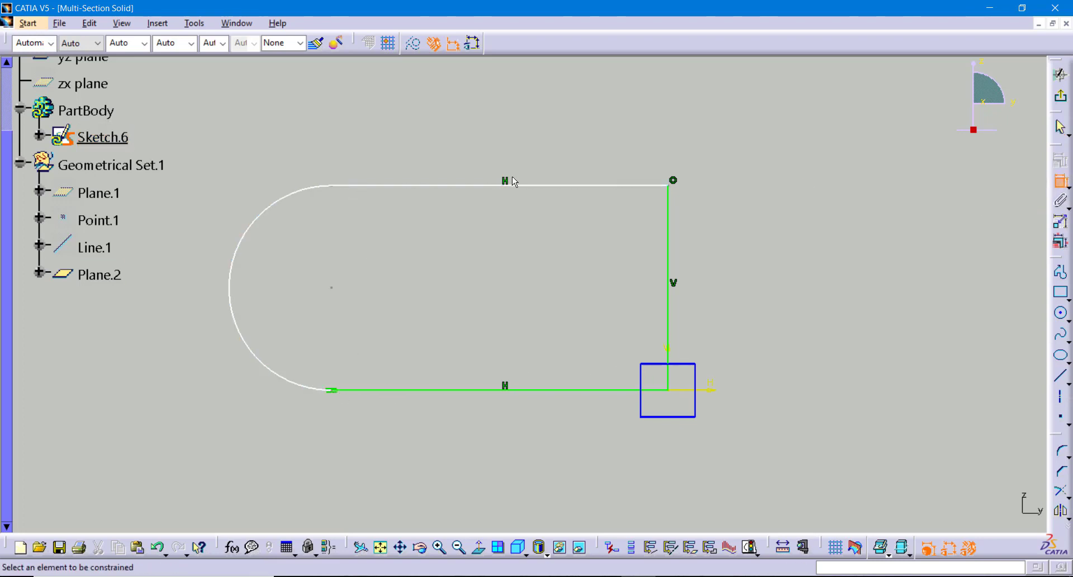
click(365, 186)
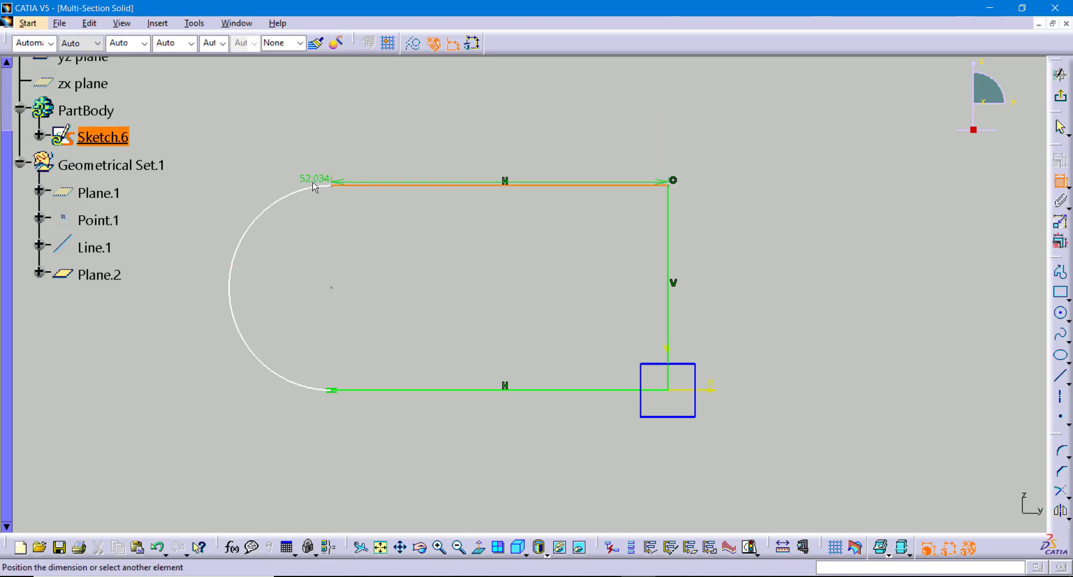
click(323, 186)
right_click(301, 152)
click(324, 209)
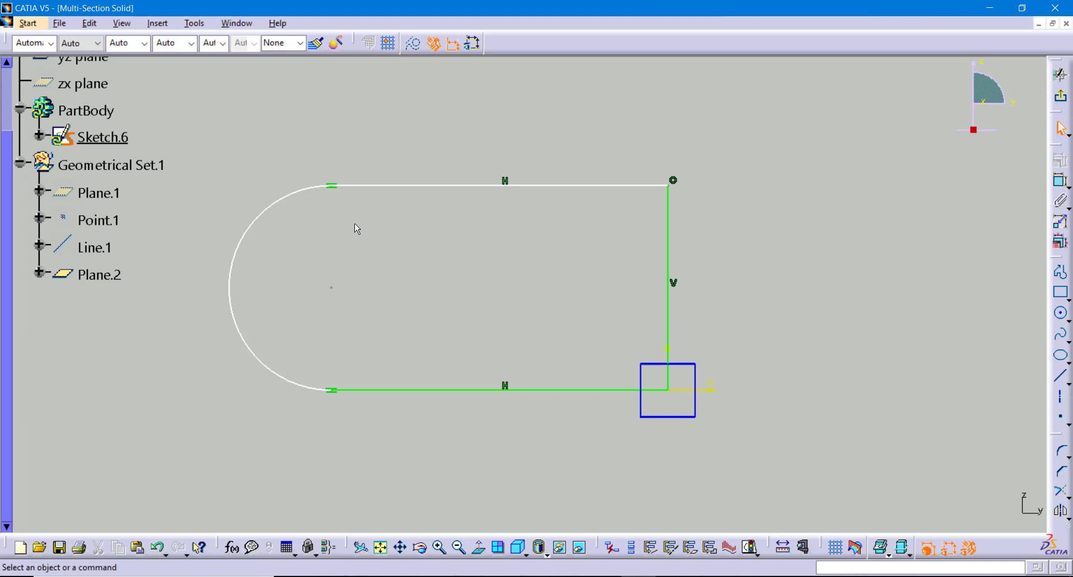
click(1061, 96)
mouse_move(851, 179)
ctrl+middle_down()
mouse_move(797, 196)
mouse_move(767, 314)
ctrl+middle_up()
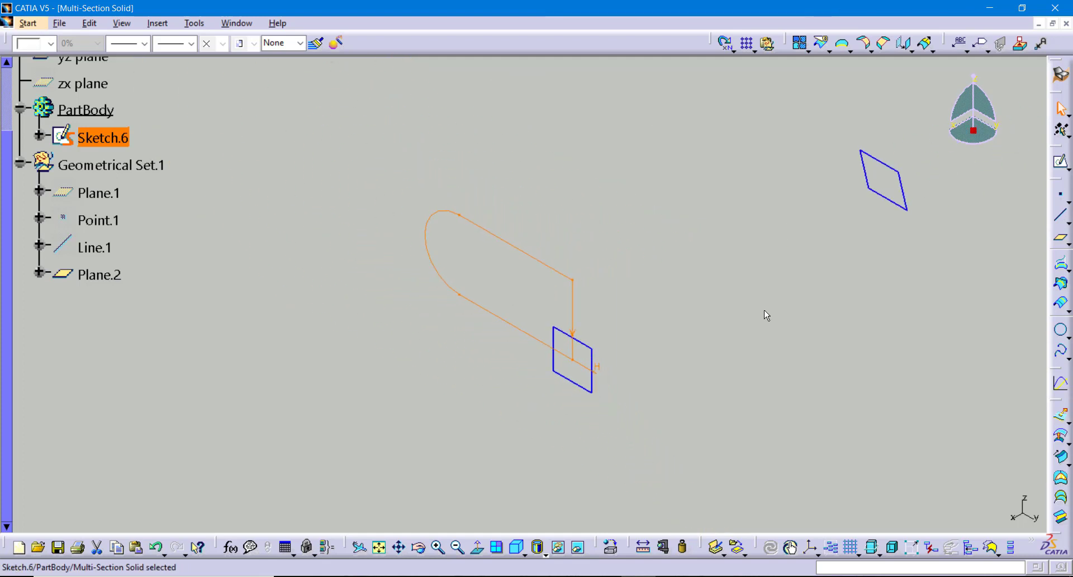
Step: Create Sketch.7 on Plane.2 with a larger closed profile of three lines and a tangent arc
click(850, 242)
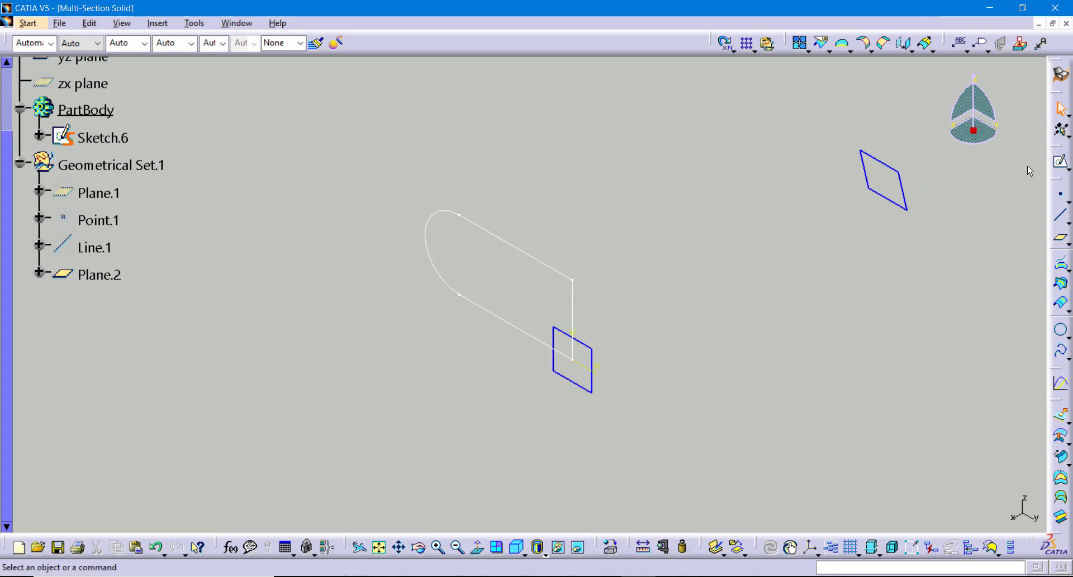
click(1061, 166)
click(903, 190)
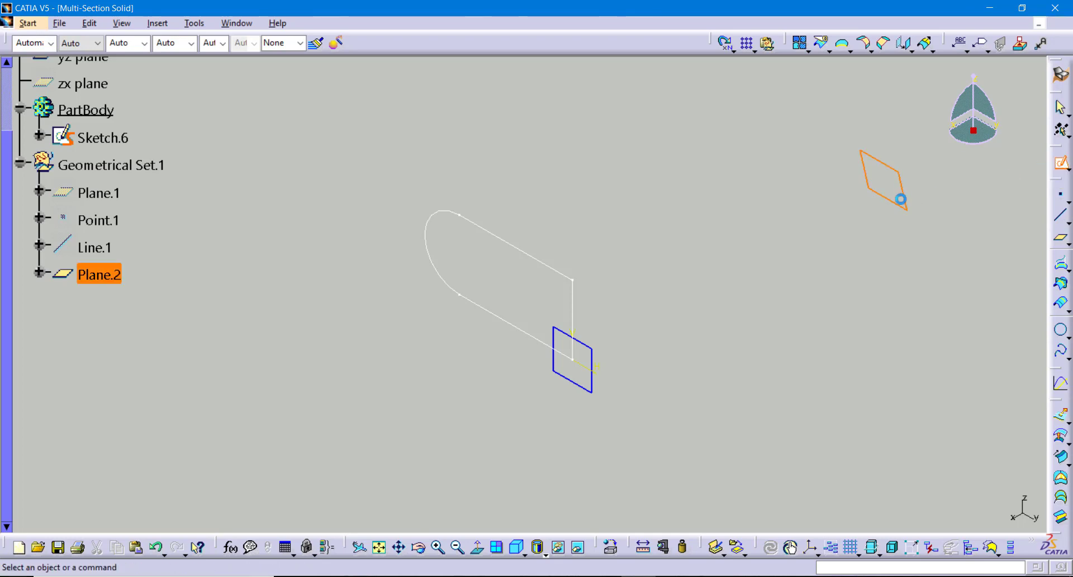
click(380, 546)
click(1061, 272)
click(651, 163)
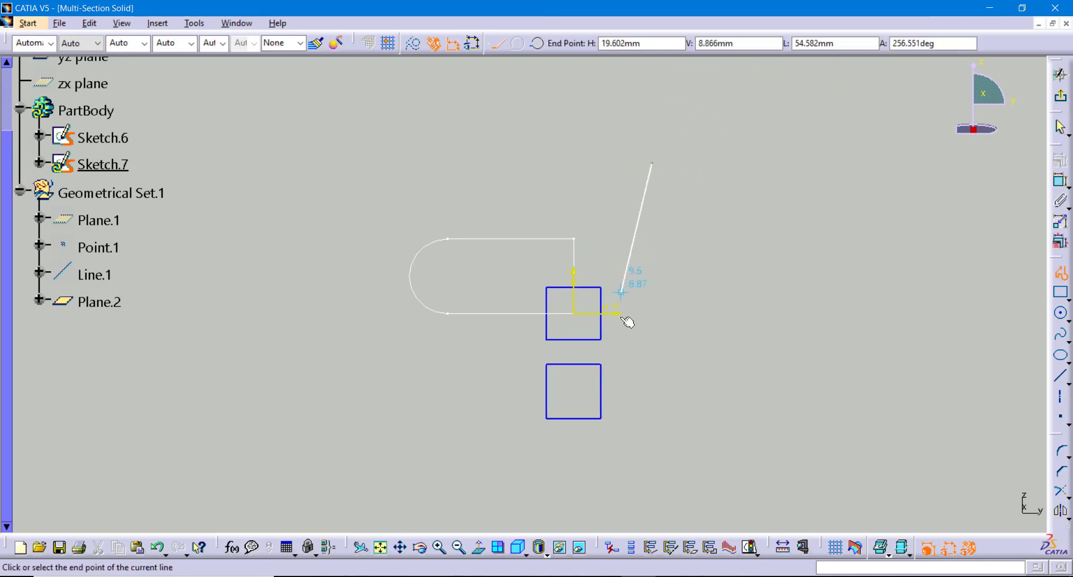
click(622, 346)
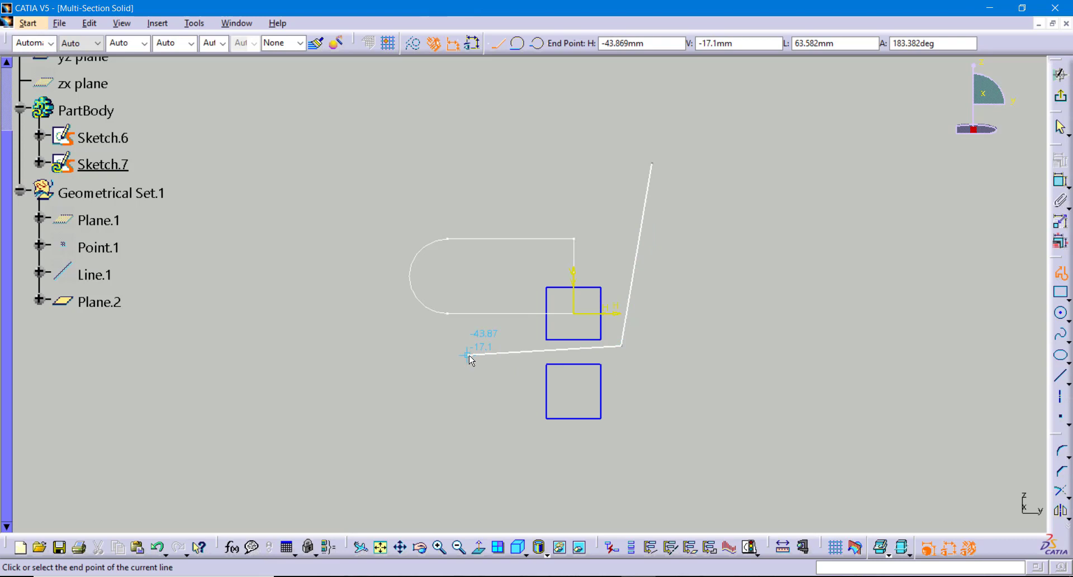
click(406, 330)
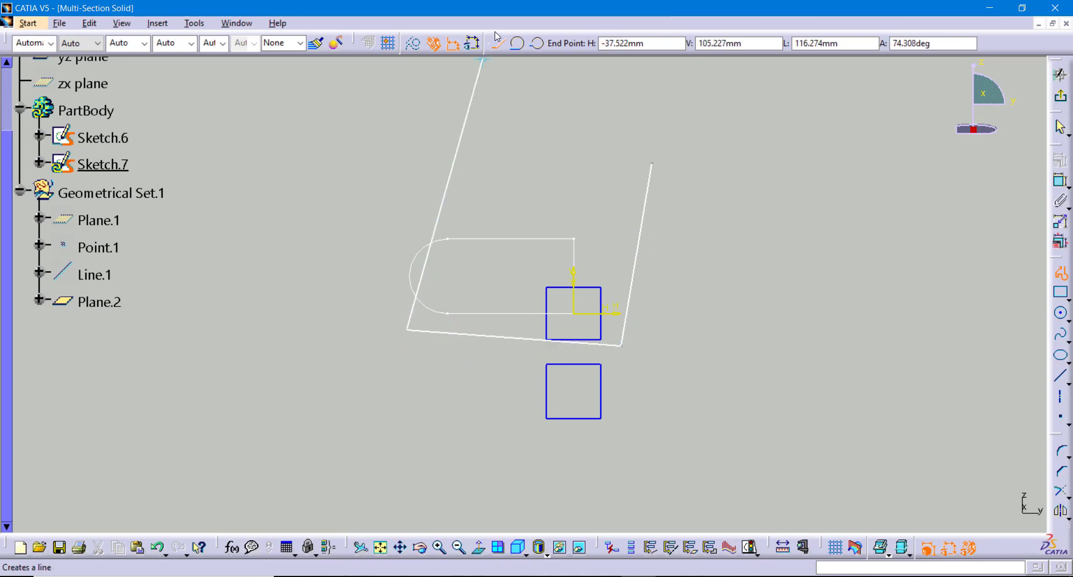
click(519, 50)
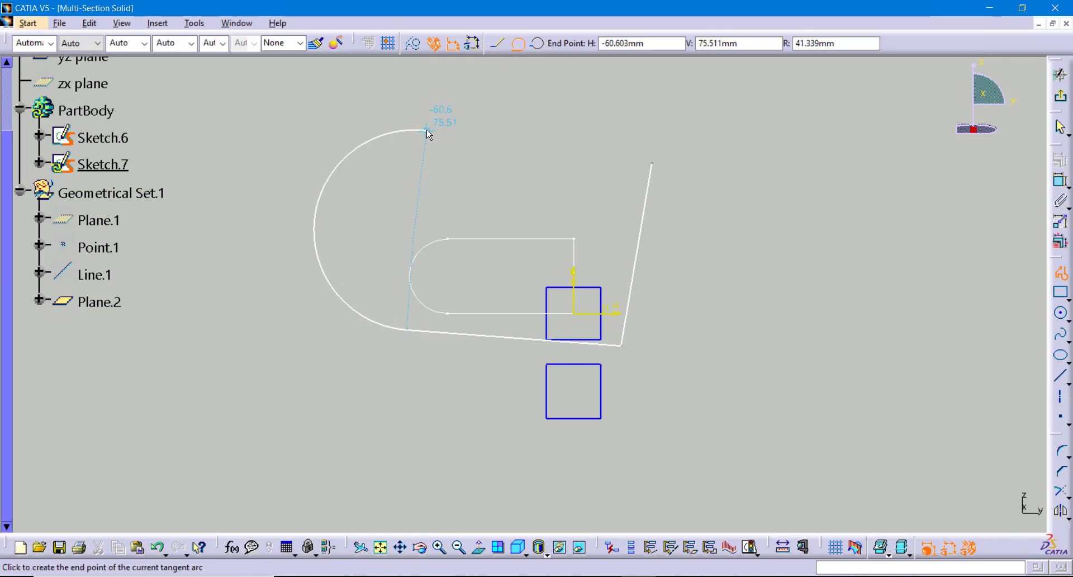
click(427, 131)
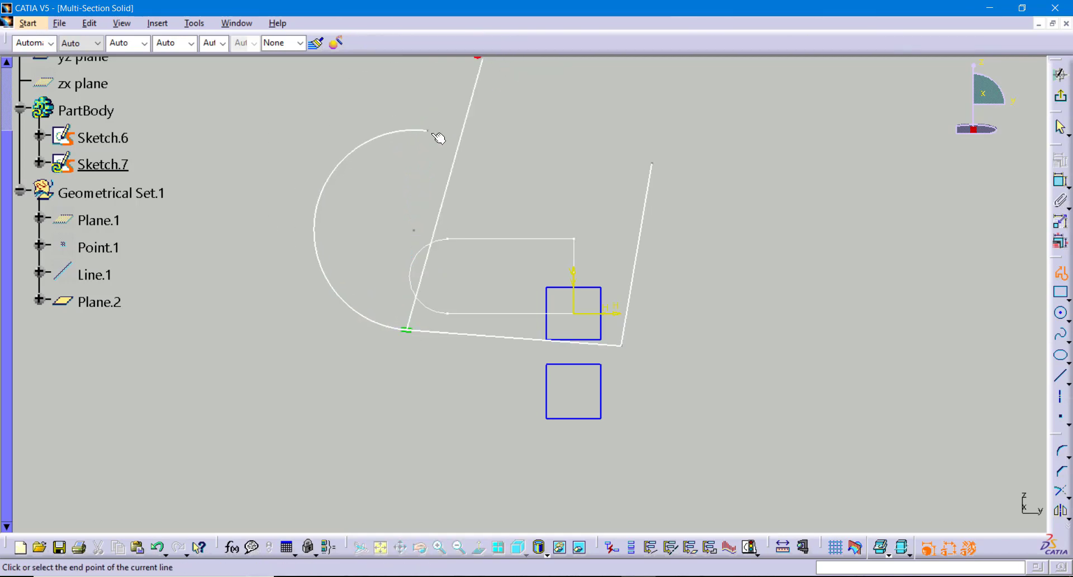
click(653, 163)
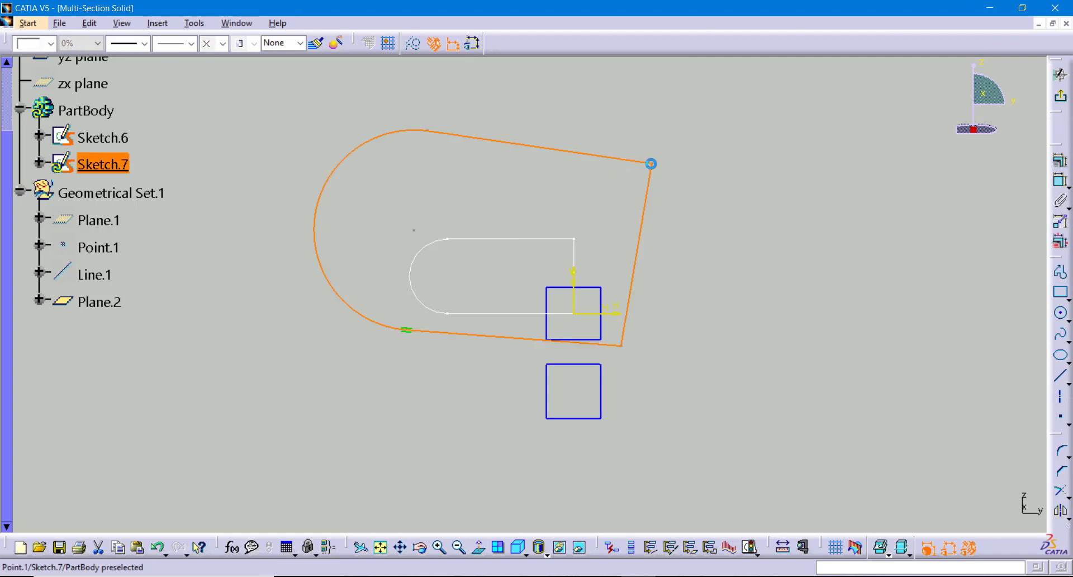
Step: Constrain Sketch.7's top line to be tangent to its arc
click(1061, 180)
click(471, 139)
click(419, 131)
right_click(387, 90)
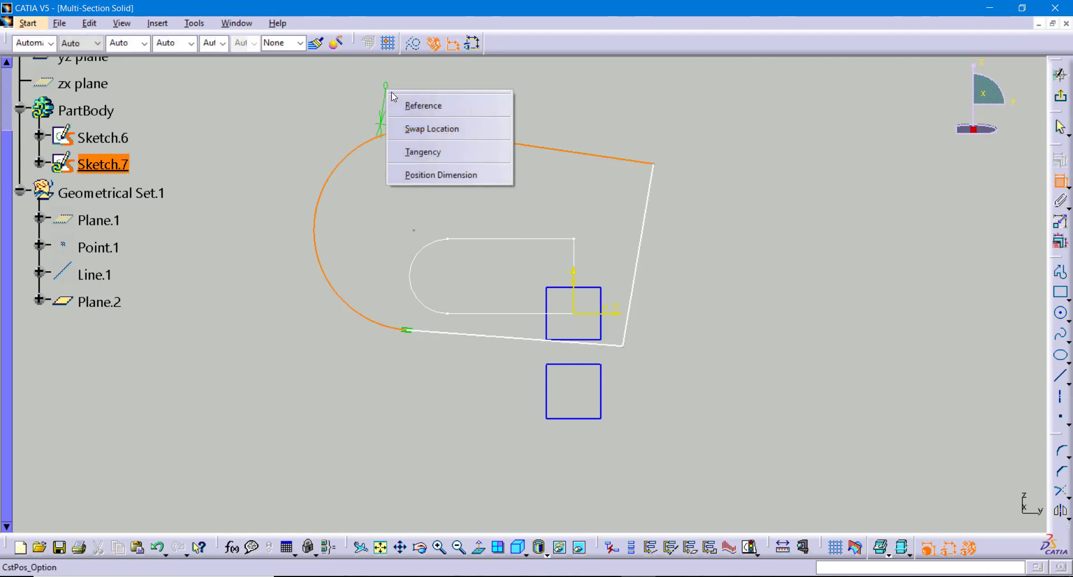
click(426, 153)
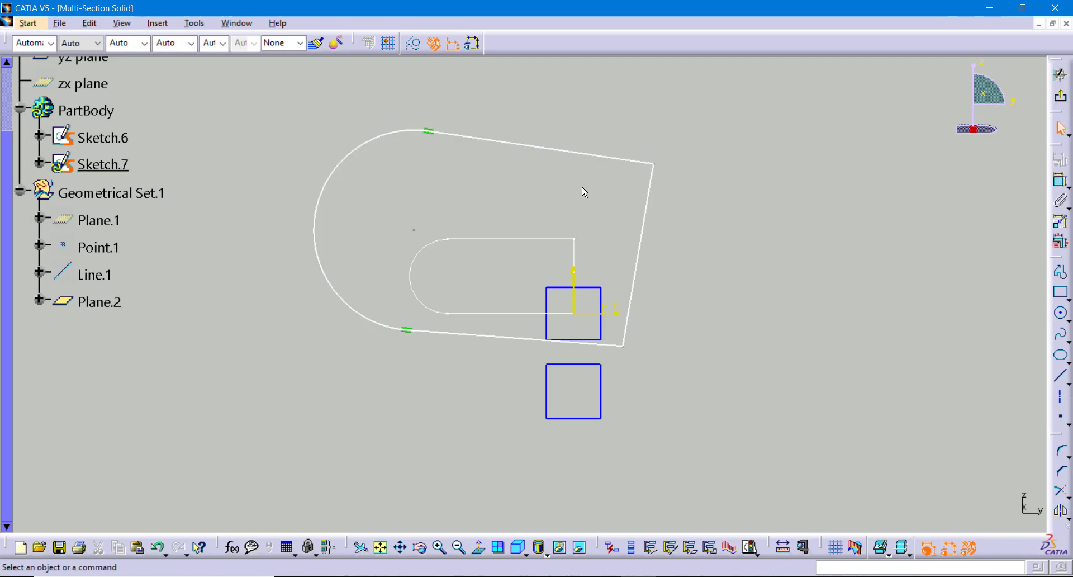
mouse_move(526, 279)
middle_down()
mouse_move(522, 293)
mouse_move(527, 263)
mouse_move(526, 277)
middle_up()
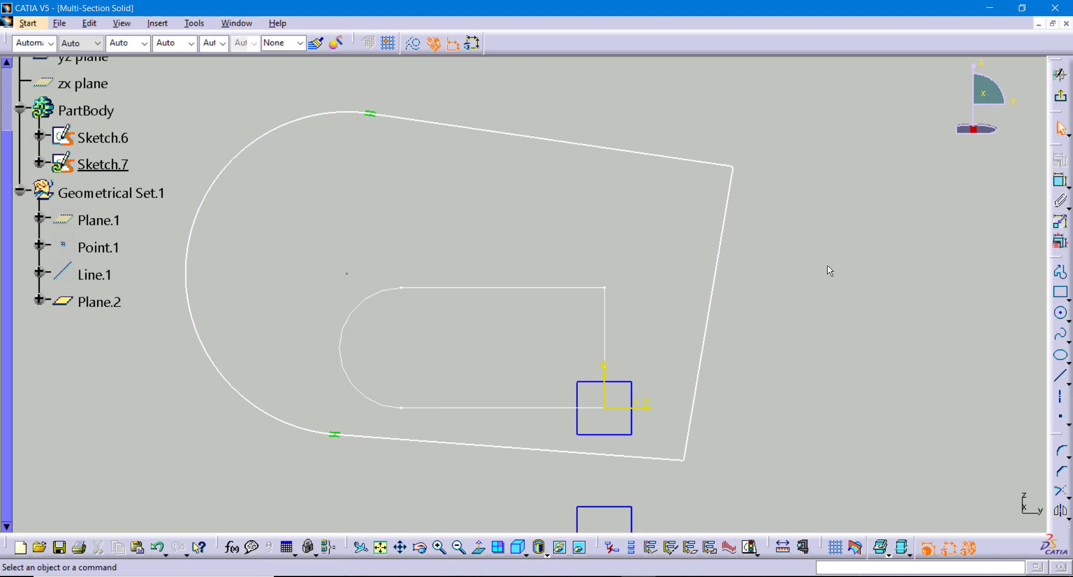
Step: Exit Sketch.7 and reorient the 3D view to show both profiles
click(1060, 103)
mouse_move(814, 273)
middle_down()
mouse_move(722, 274)
mouse_move(716, 326)
middle_up()
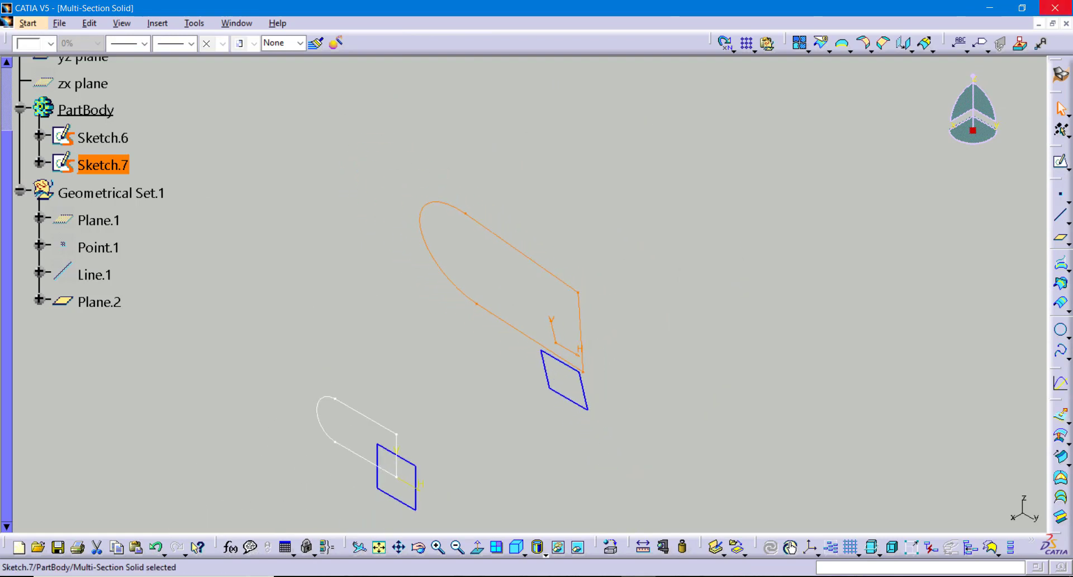
middle_drag(673, 358, 717, 309)
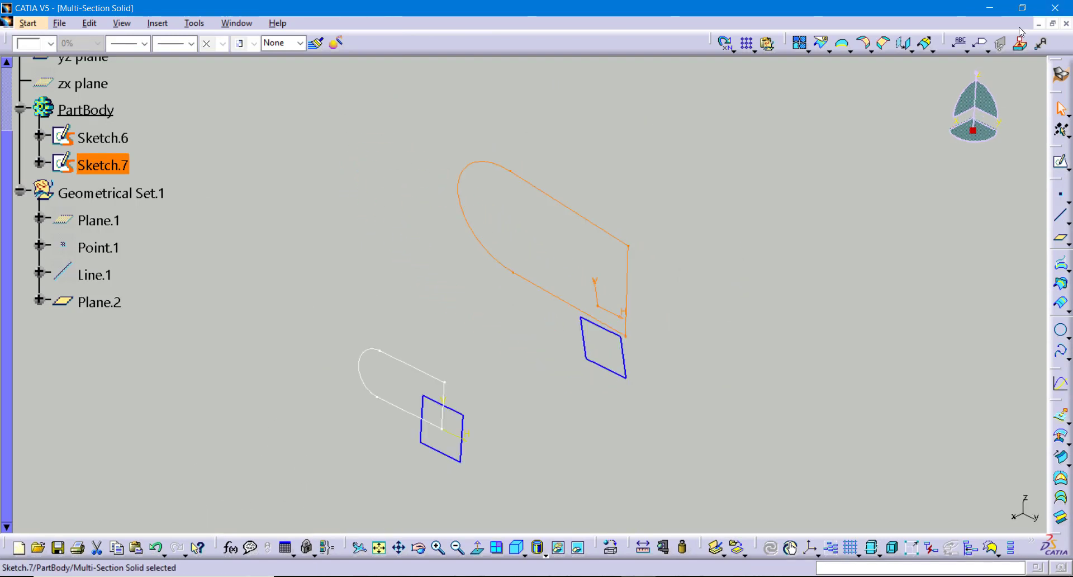
Step: Switch to the Part Design workbench
click(1061, 73)
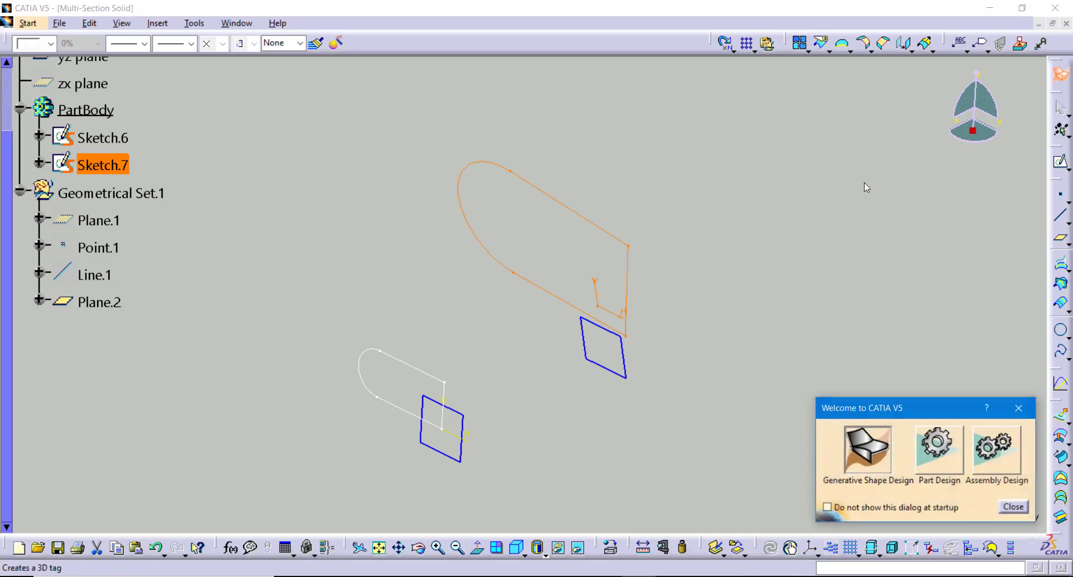
click(949, 457)
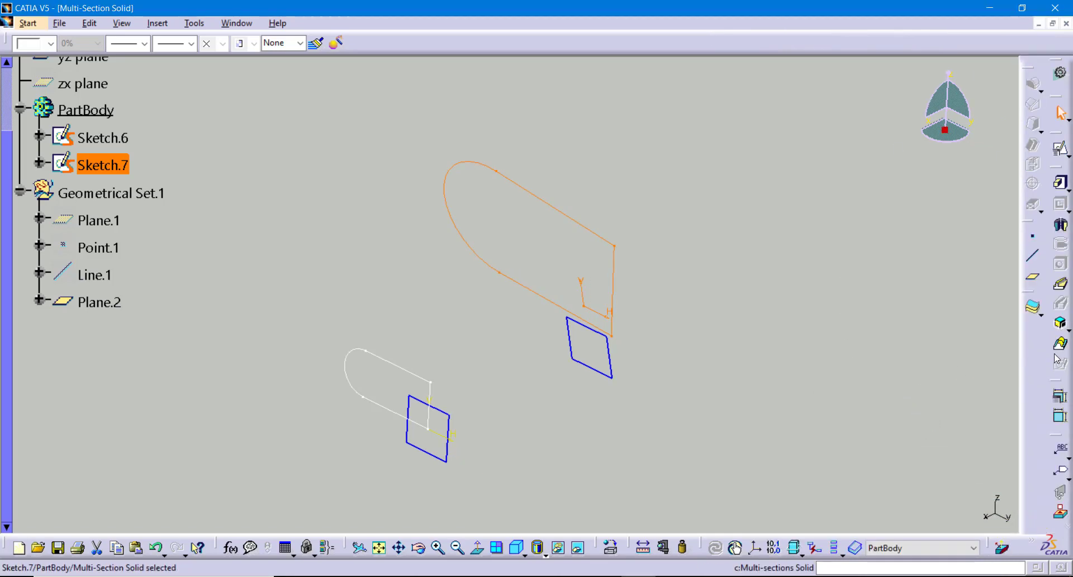
click(913, 333)
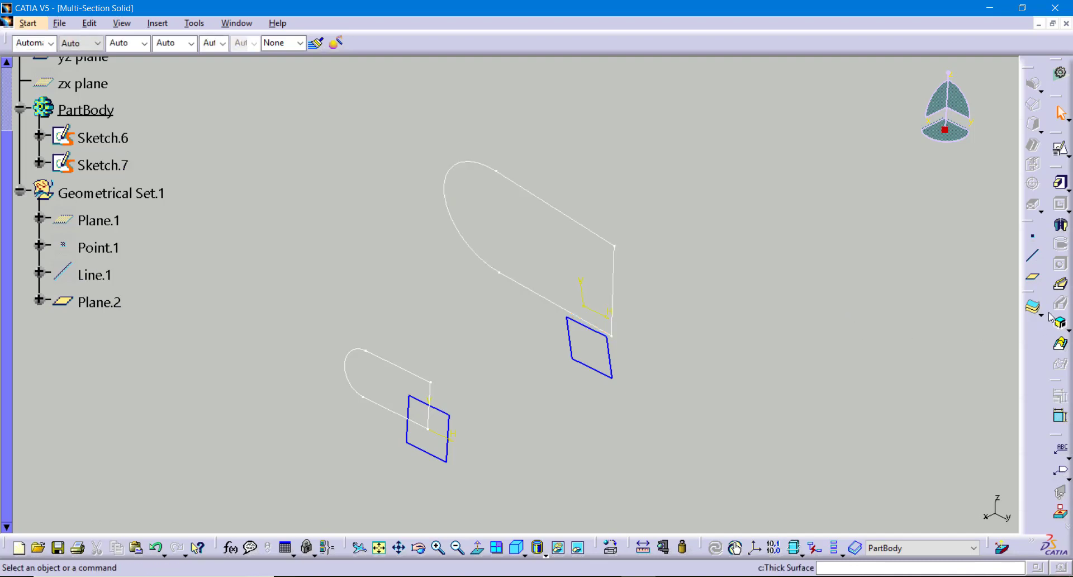
Step: Loft a multi-sections solid from Sketch.6 to Sketch.7 and inspect its preview
click(1060, 344)
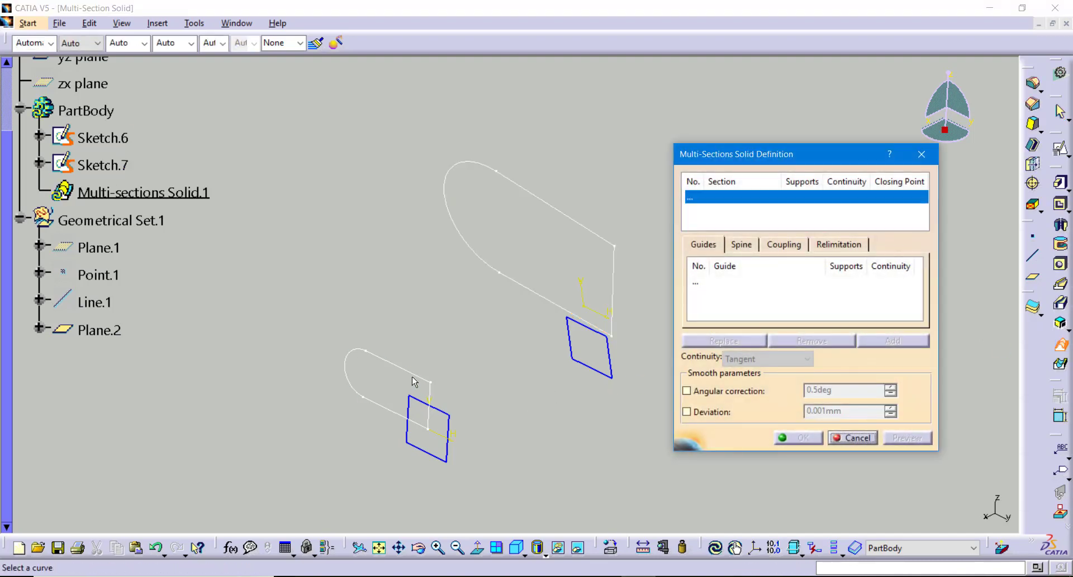
click(411, 425)
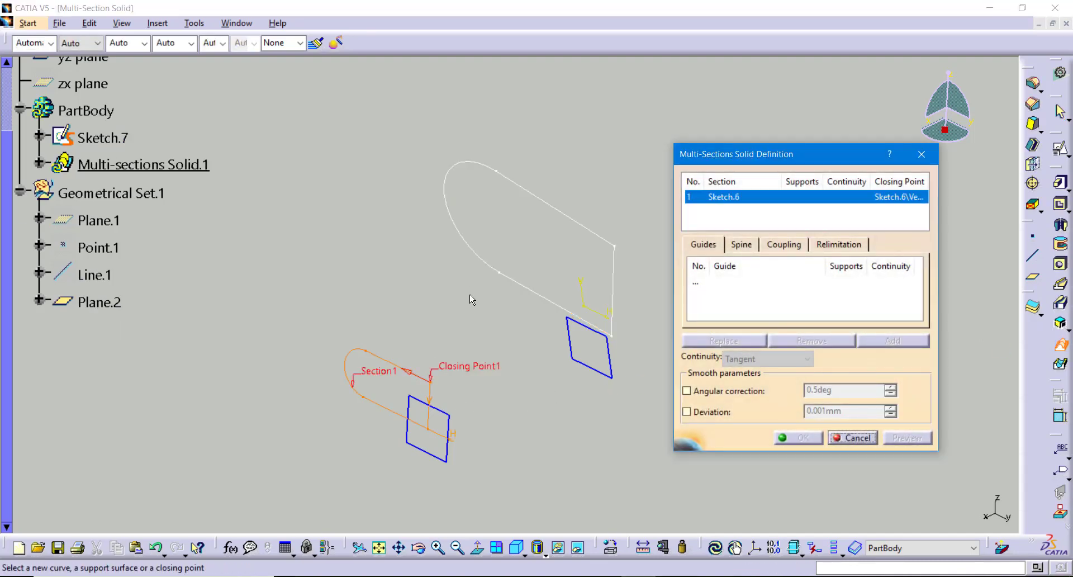
click(556, 209)
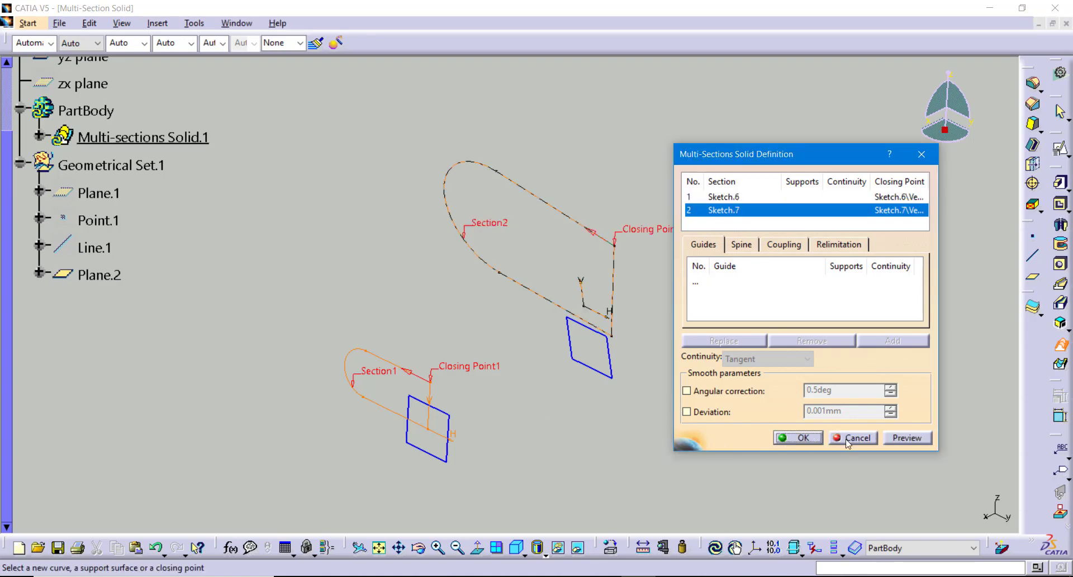
click(900, 439)
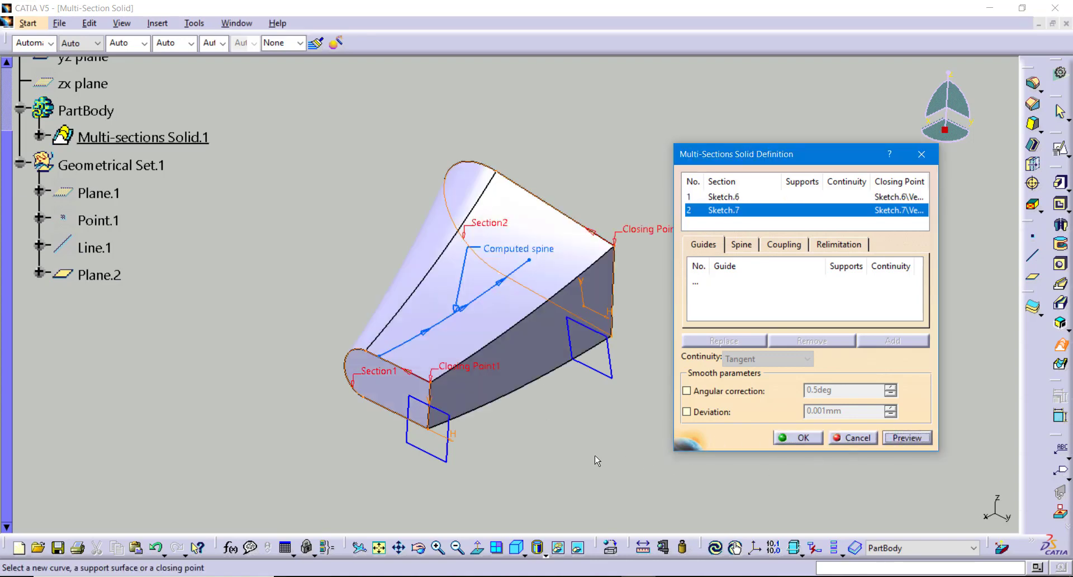
middle_drag(488, 433, 505, 276)
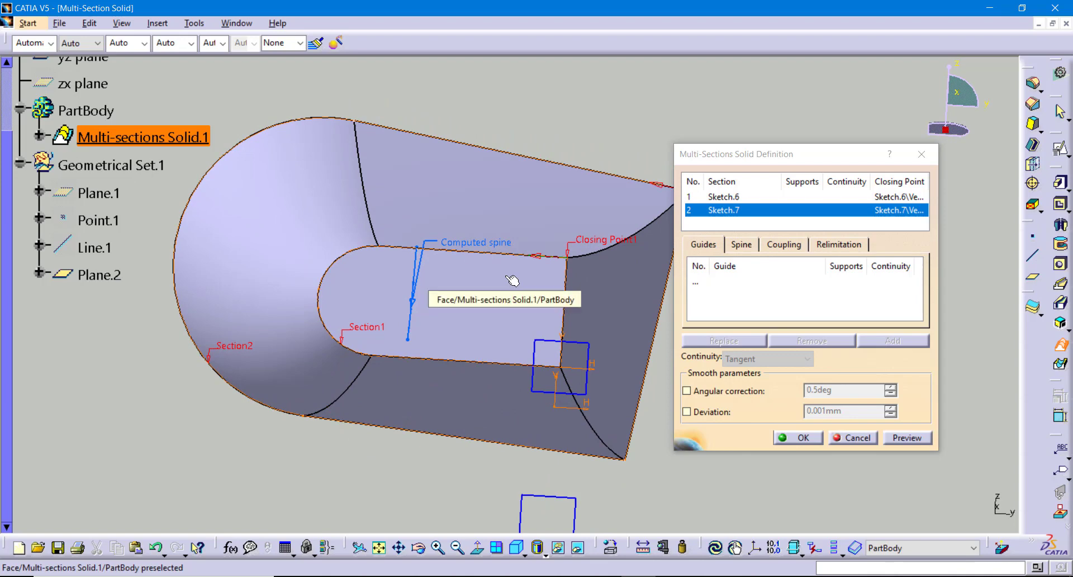
middle_drag(574, 271, 537, 264)
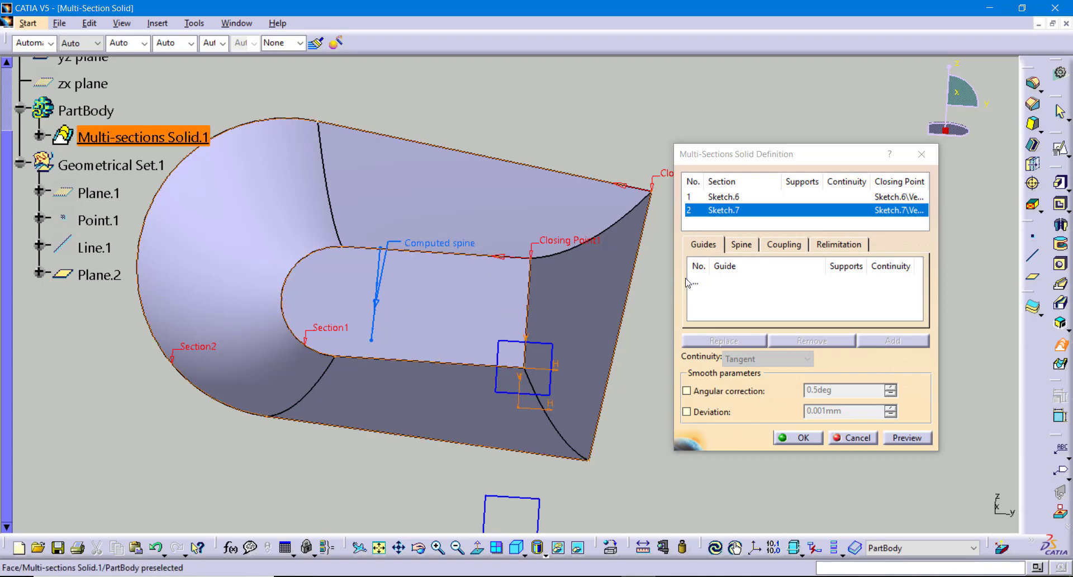
click(782, 249)
Step: Choose Ratio in the Sections coupling list and preview the loft
click(801, 265)
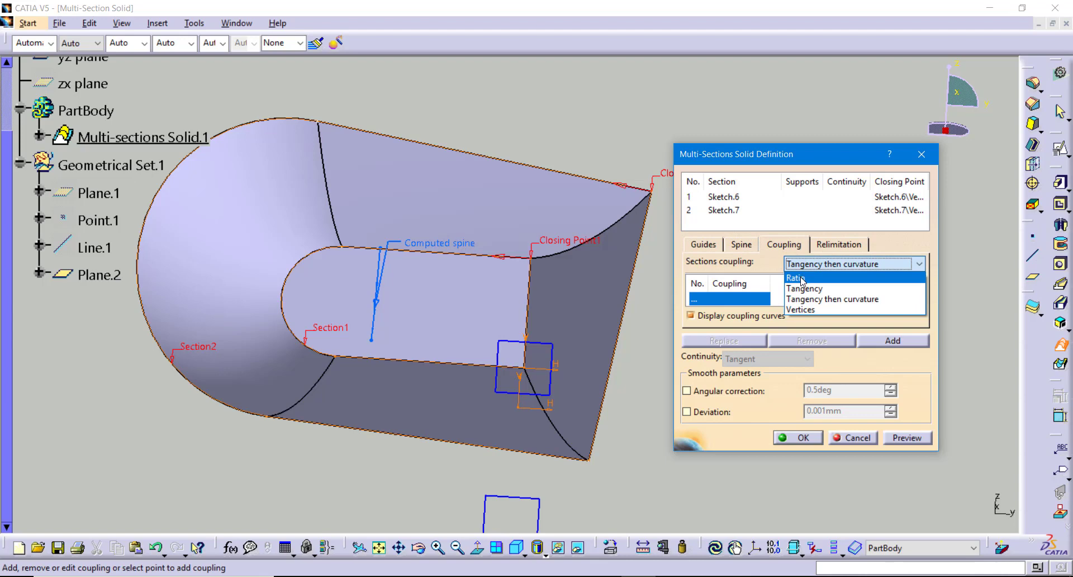
click(803, 278)
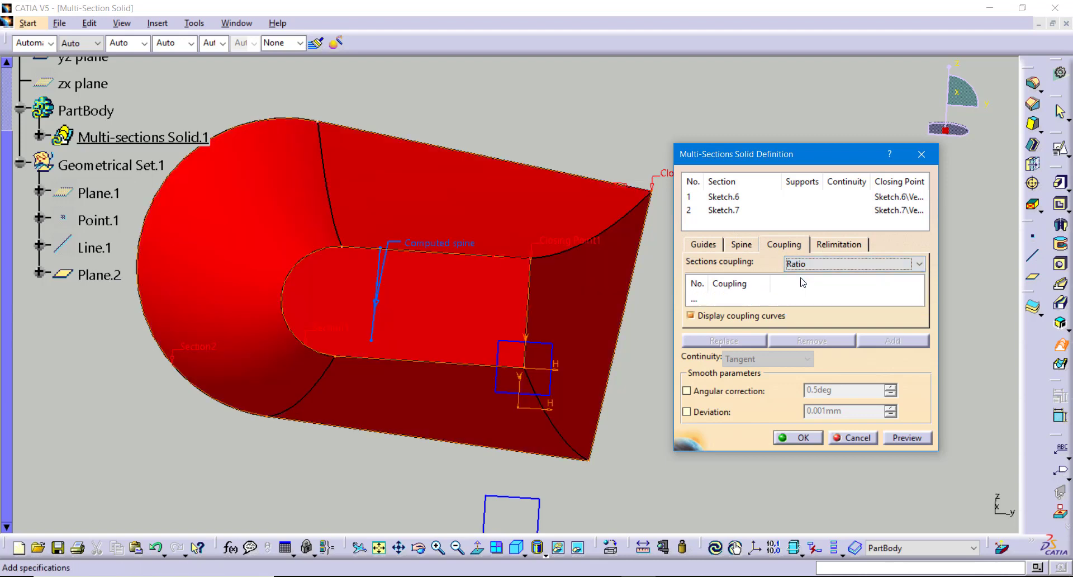
click(901, 439)
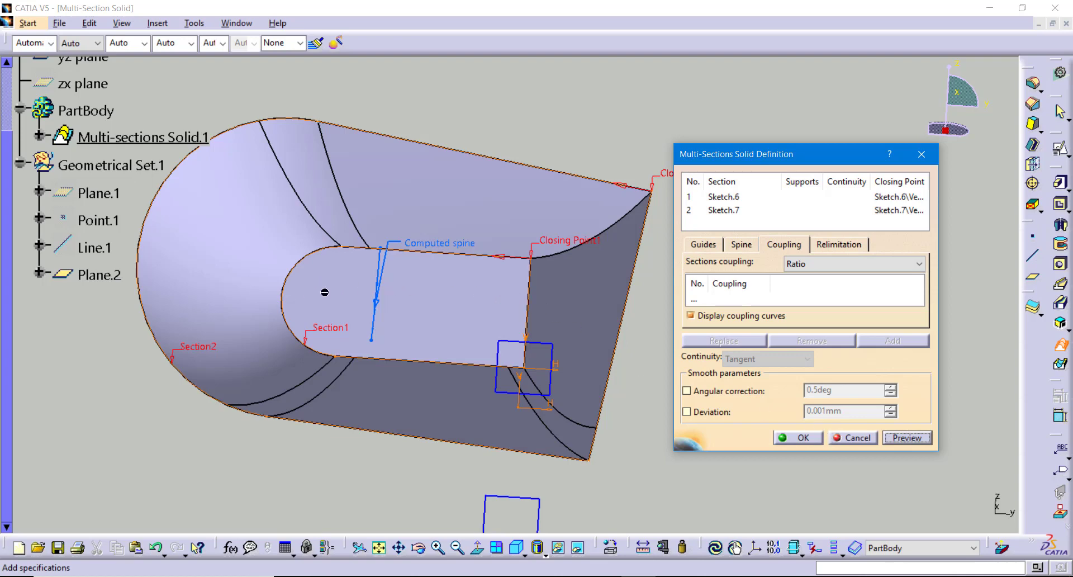
middle_drag(457, 316, 415, 225)
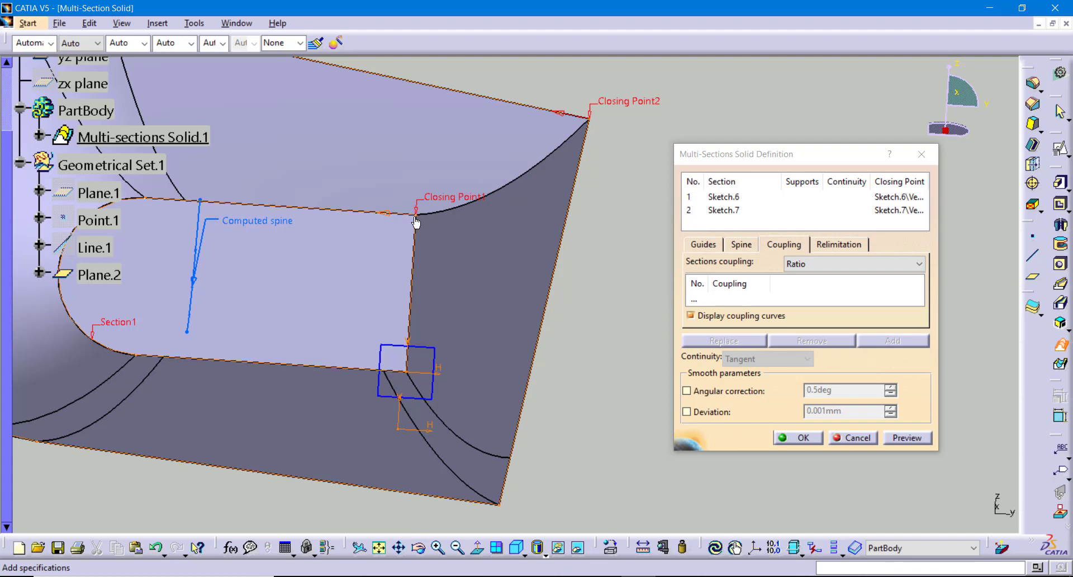
middle_drag(488, 327, 453, 196)
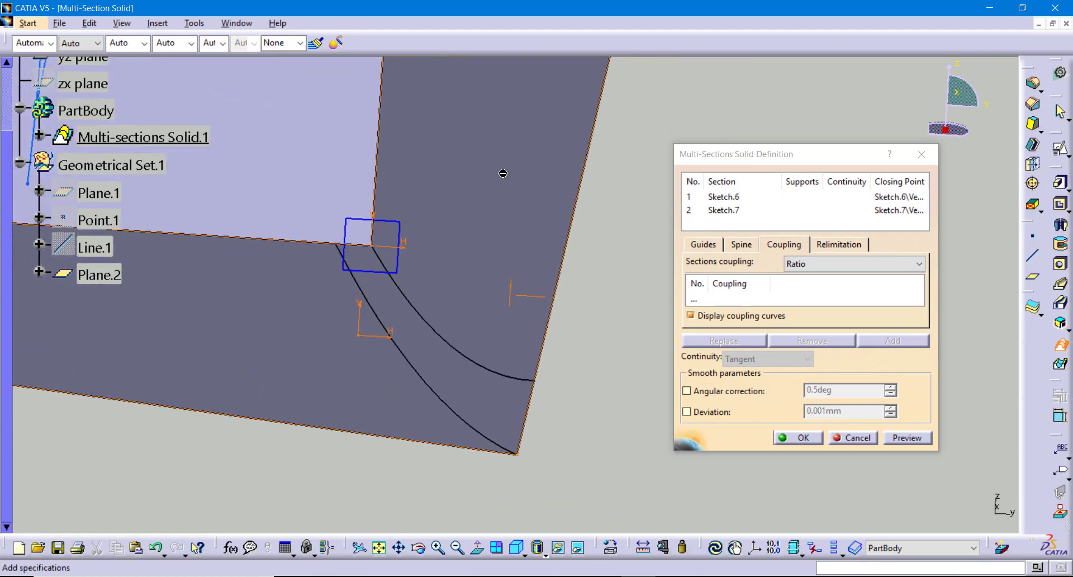
middle_drag(464, 295, 469, 274)
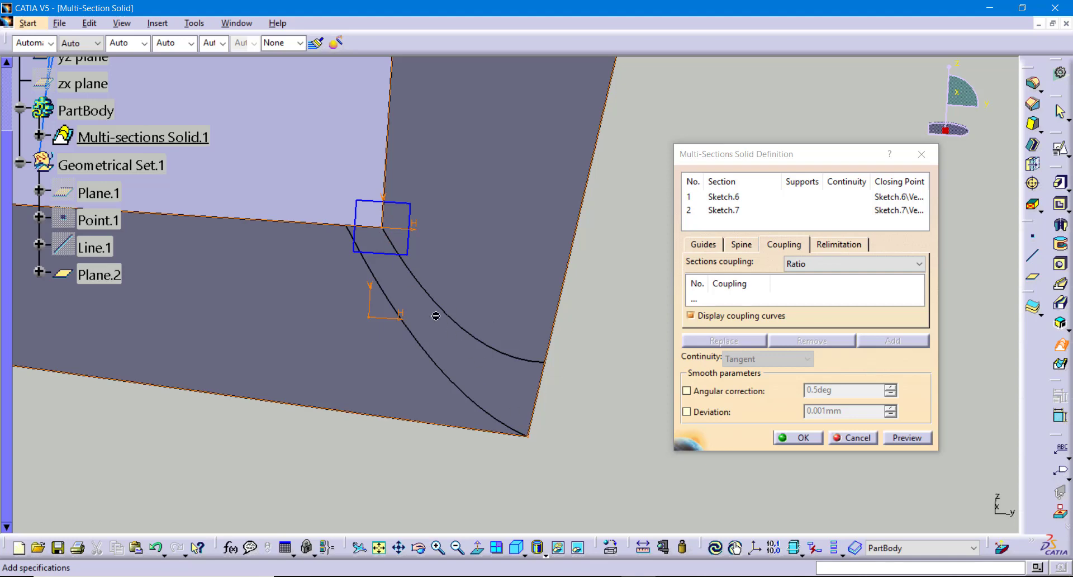
middle_drag(494, 364, 416, 303)
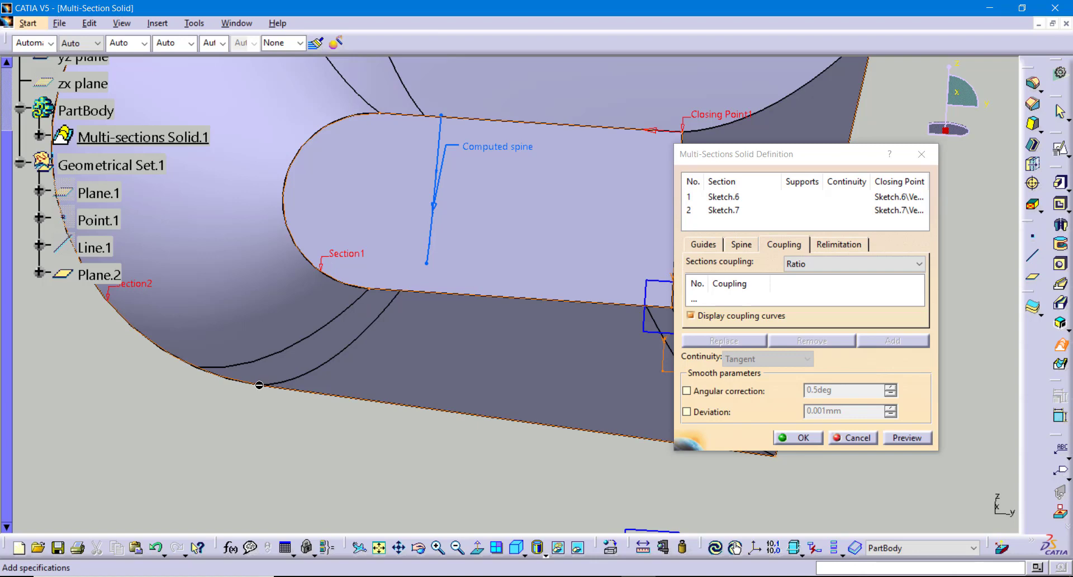
middle_drag(337, 335, 321, 292)
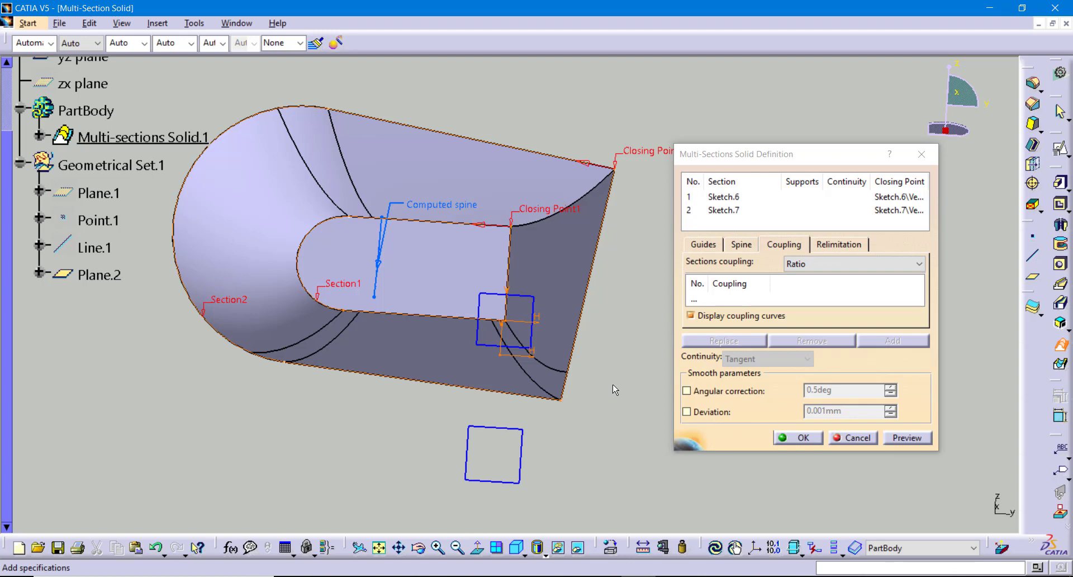
Step: Switch the section coupling to Tangency, preview, and inspect the solid's corners
click(805, 269)
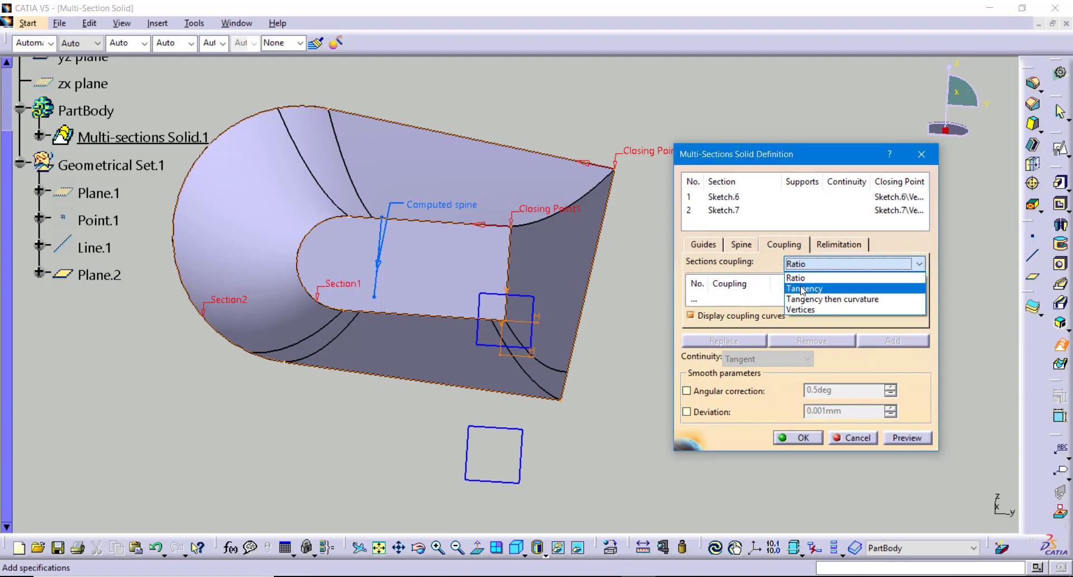
click(803, 289)
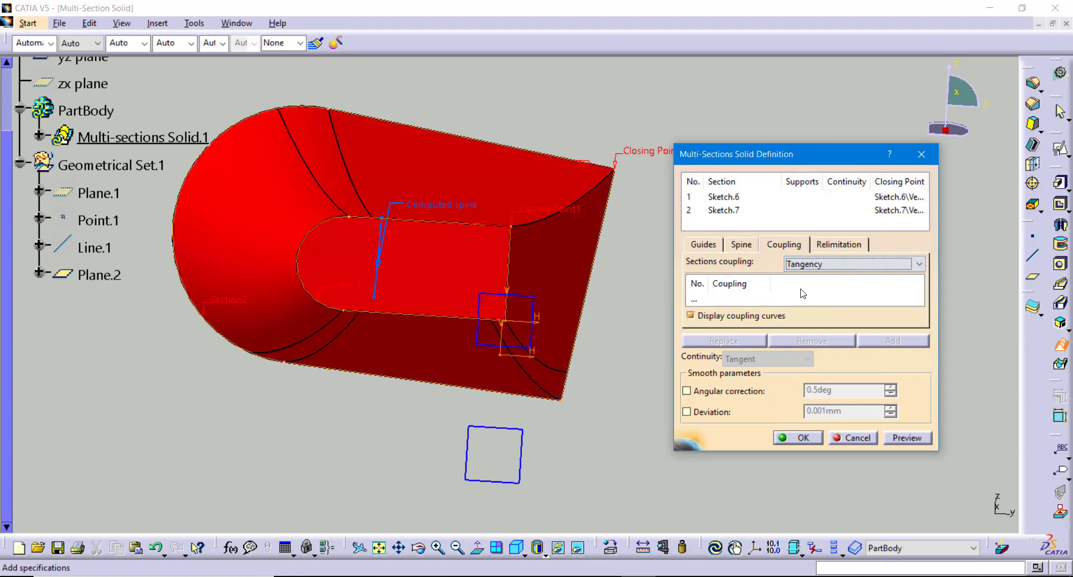
click(917, 440)
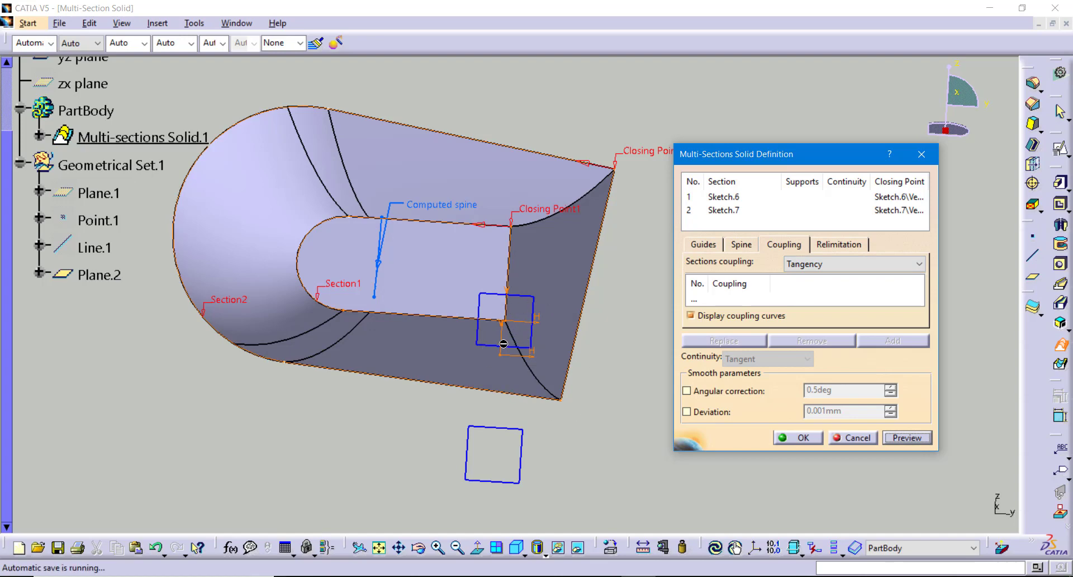
click(522, 356)
ctrl+middle_drag(523, 357, 454, 248)
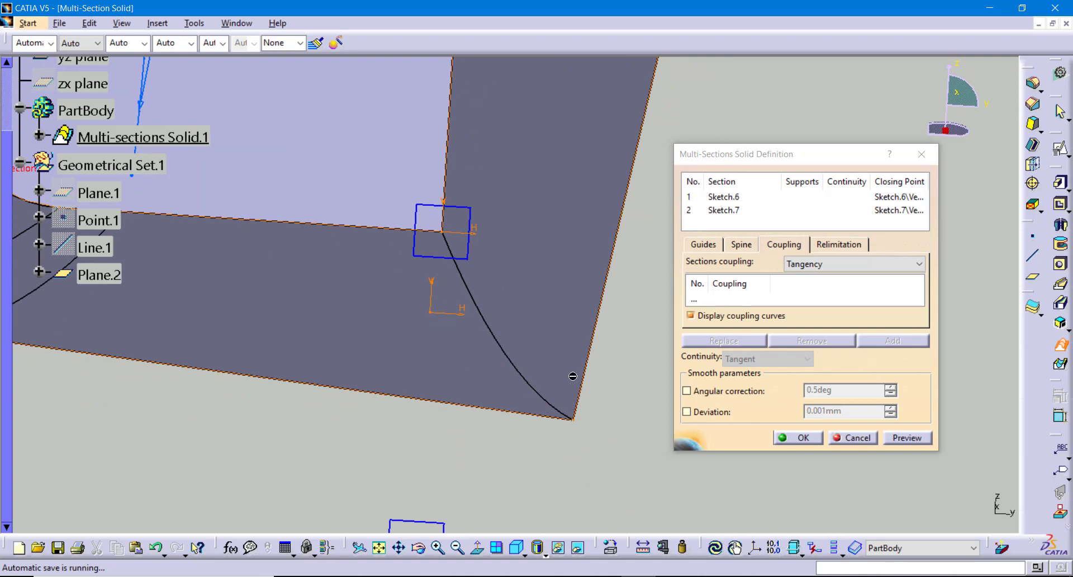
middle_drag(323, 235, 570, 354)
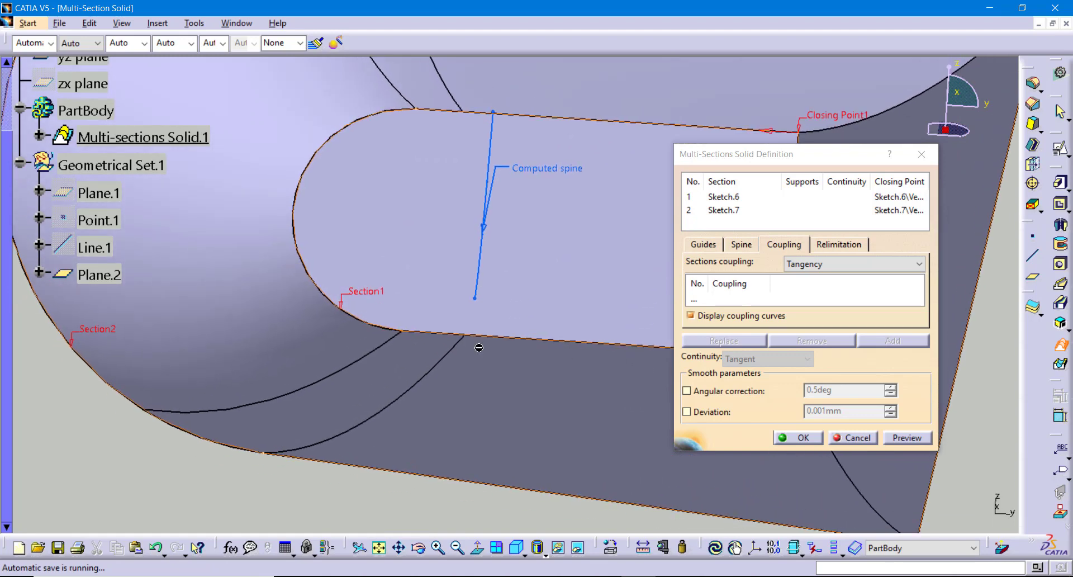
middle_drag(484, 324, 197, 246)
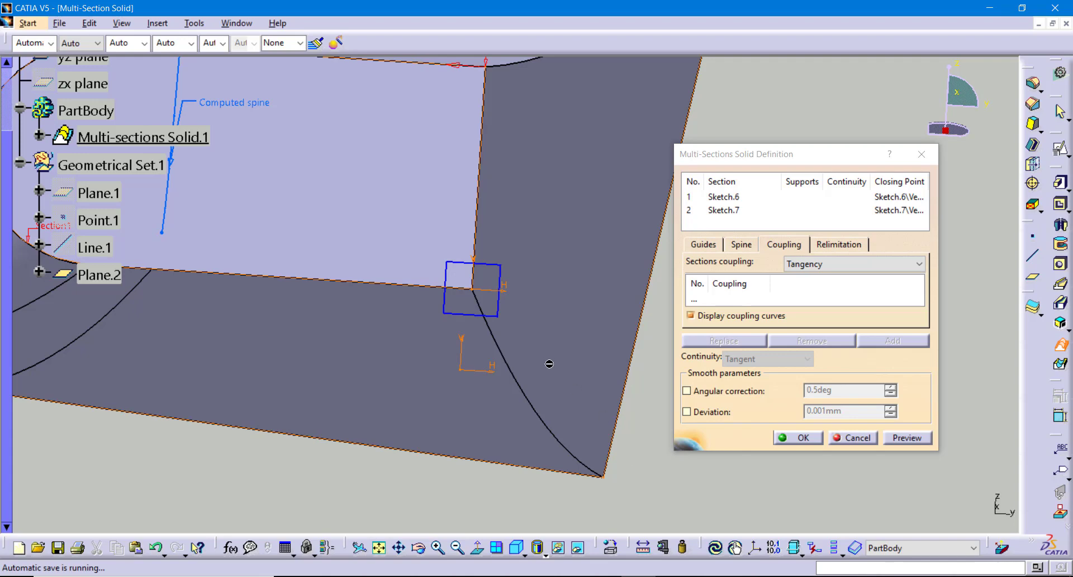
middle_drag(356, 313, 347, 381)
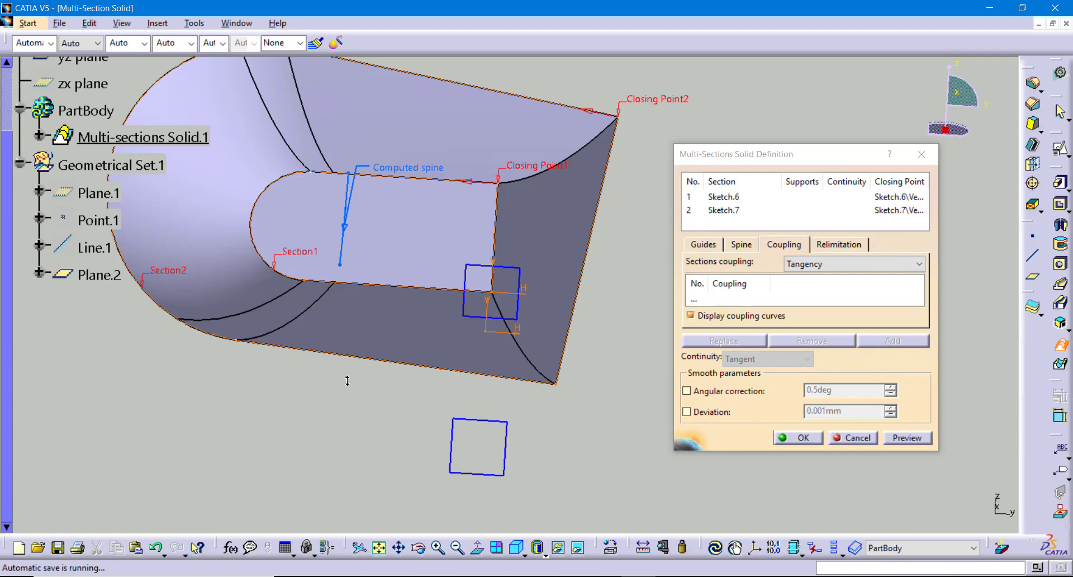
middle_drag(384, 330, 401, 373)
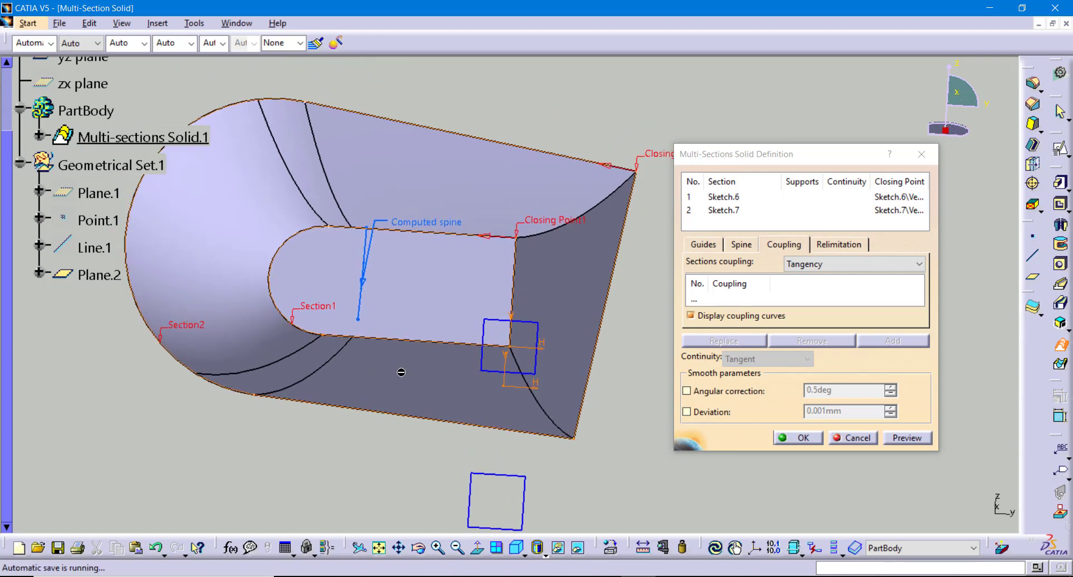
Step: Choose 'Tangency then curvature' coupling for Sketch.6 and Sketch.7 and preview the loft
click(828, 264)
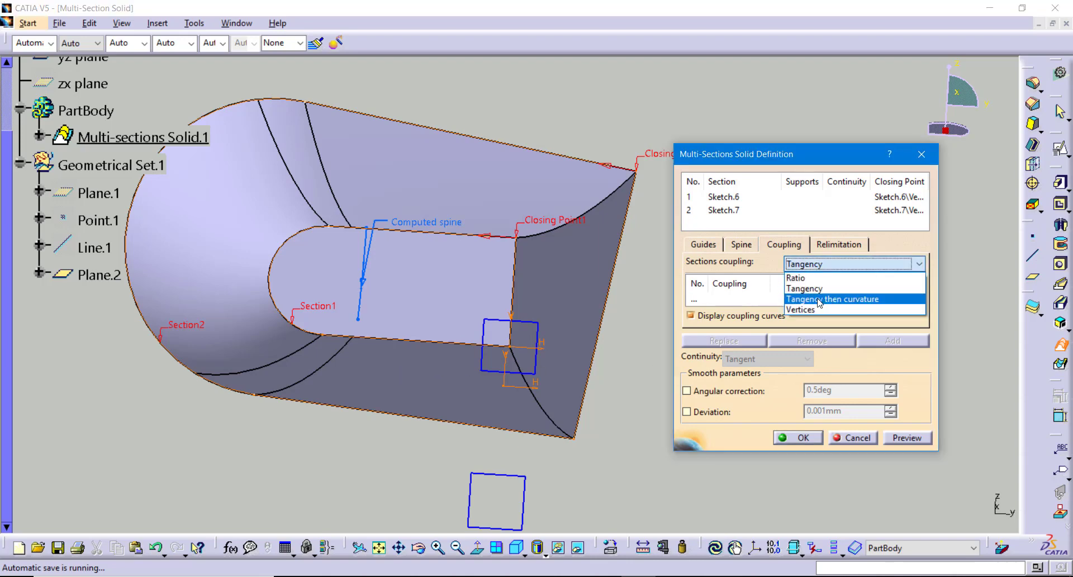
click(820, 300)
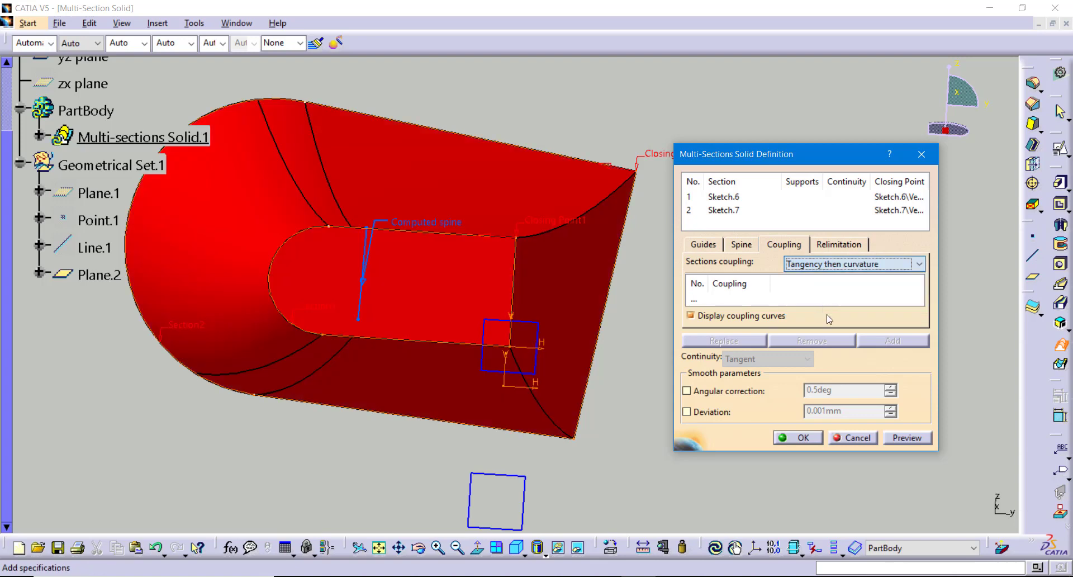
click(908, 439)
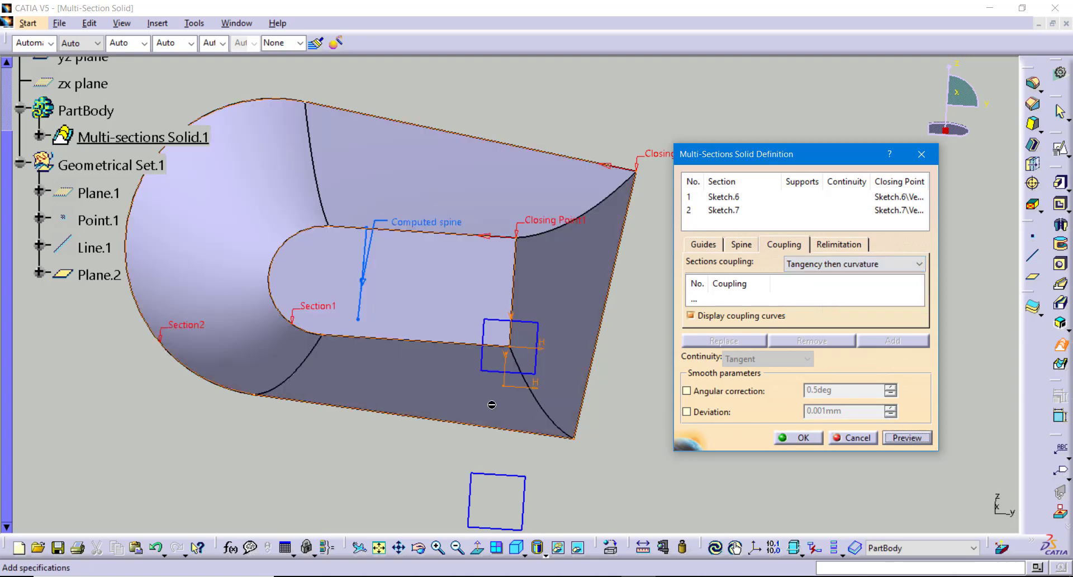
middle_drag(486, 366, 493, 346)
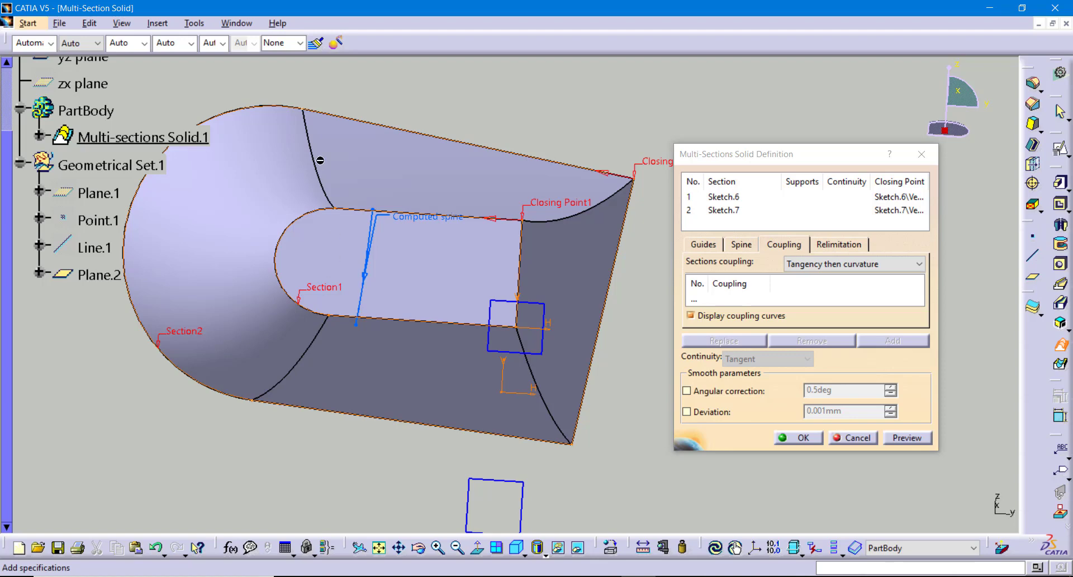
Step: Preview the loft with Vertices coupling
click(814, 273)
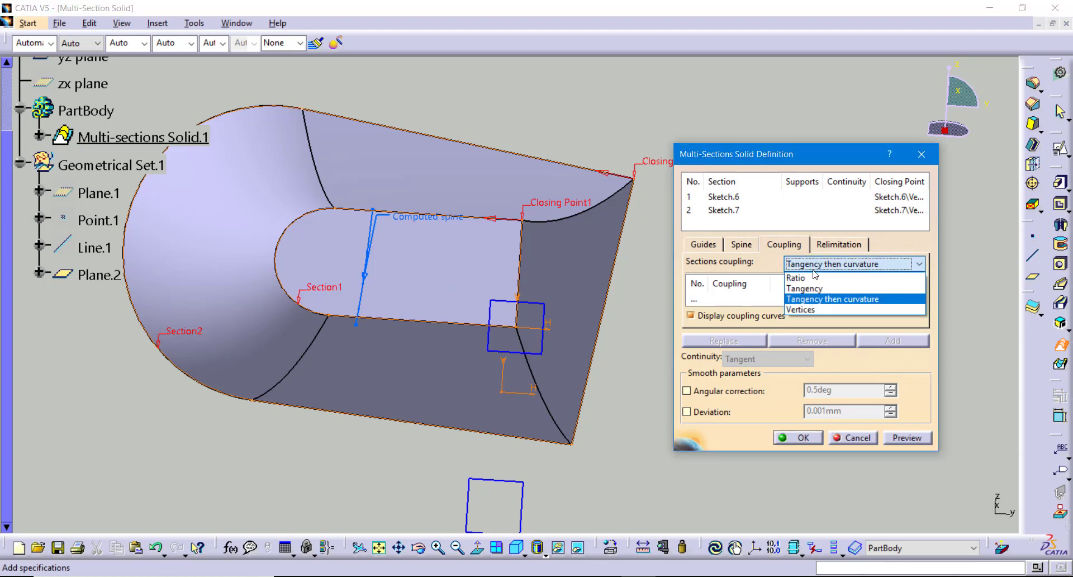
click(812, 310)
click(913, 438)
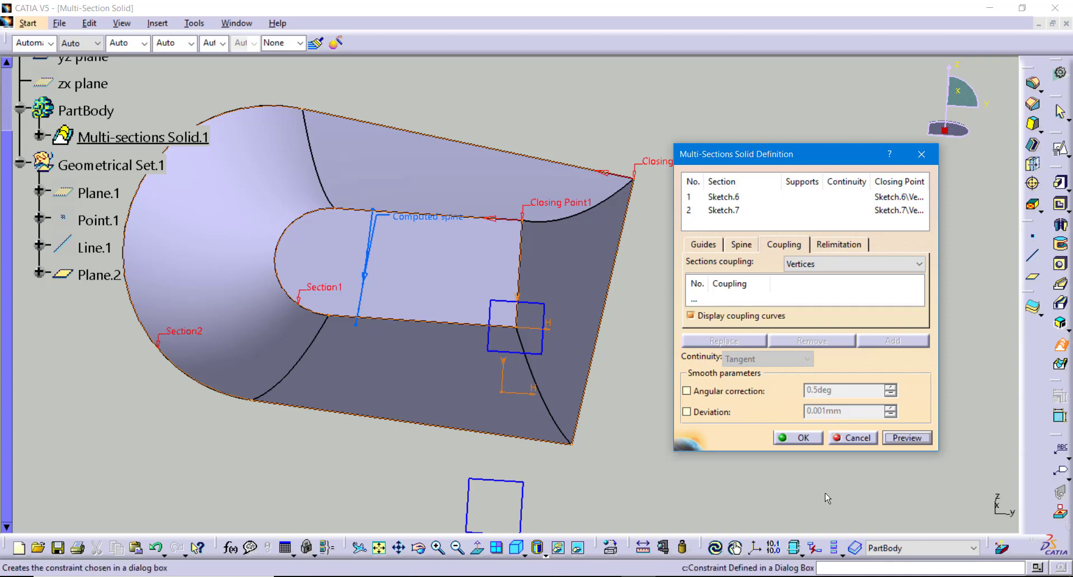
Step: Cycle the coupling through Ratio and Tangency to Tangency then curvature, and preview it
click(821, 269)
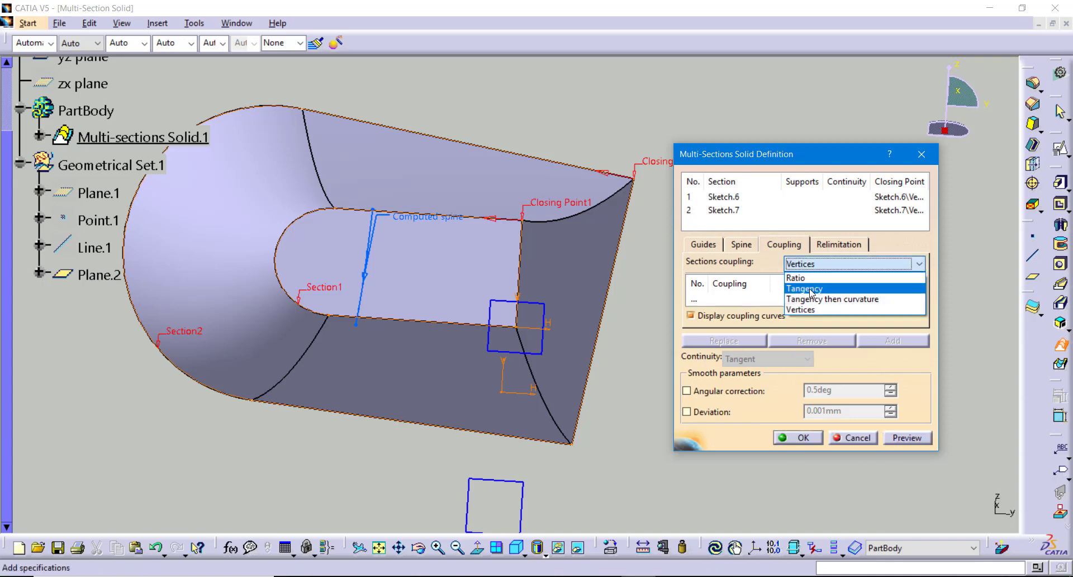
click(808, 277)
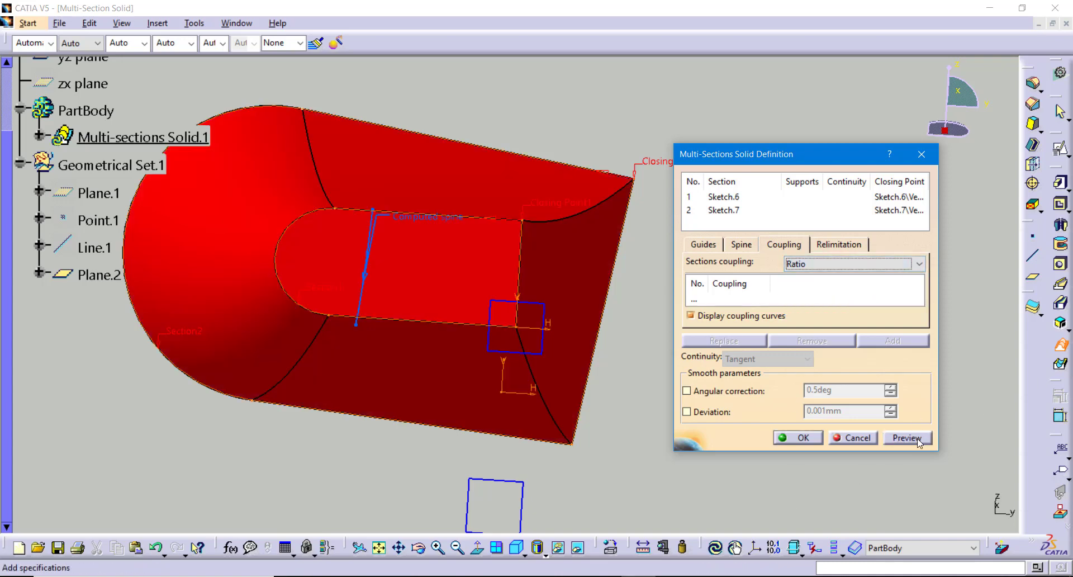
click(825, 270)
click(825, 278)
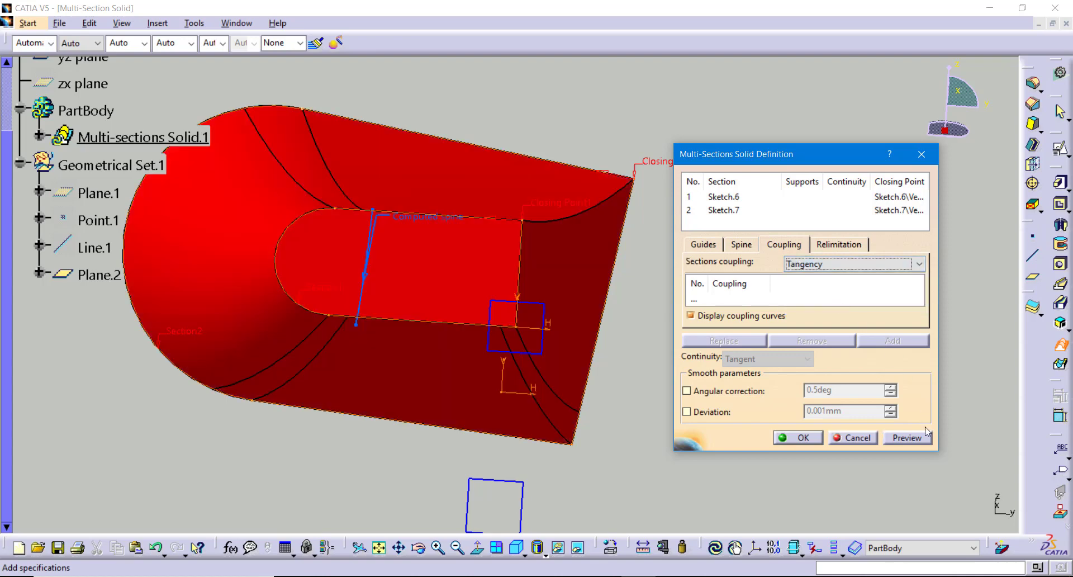
click(826, 267)
click(831, 296)
click(907, 438)
Step: Preview Vertices coupling again, then create the solid with Tangency then curvature coupling
click(833, 269)
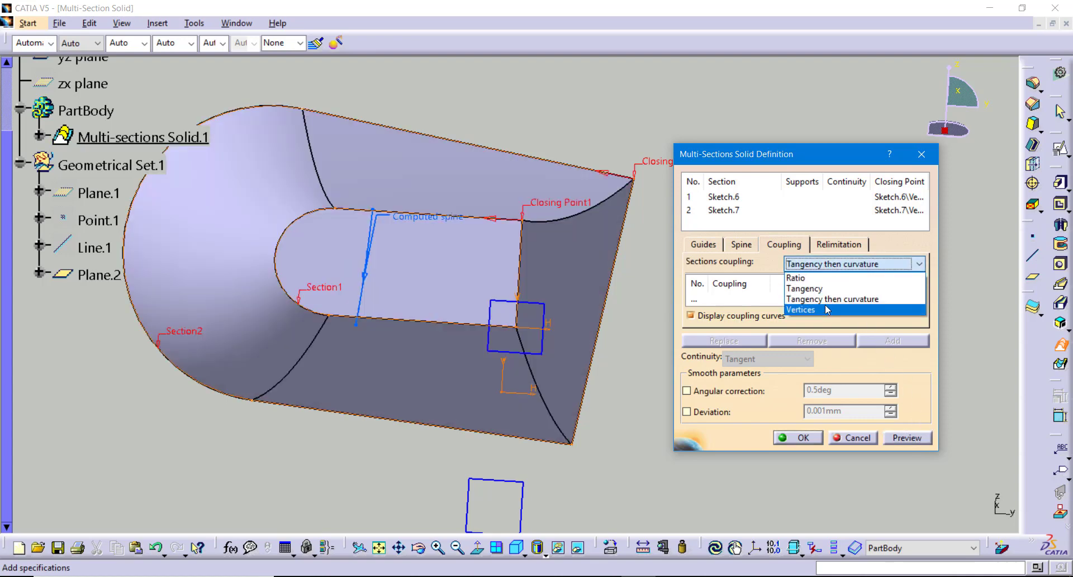
click(827, 309)
click(914, 440)
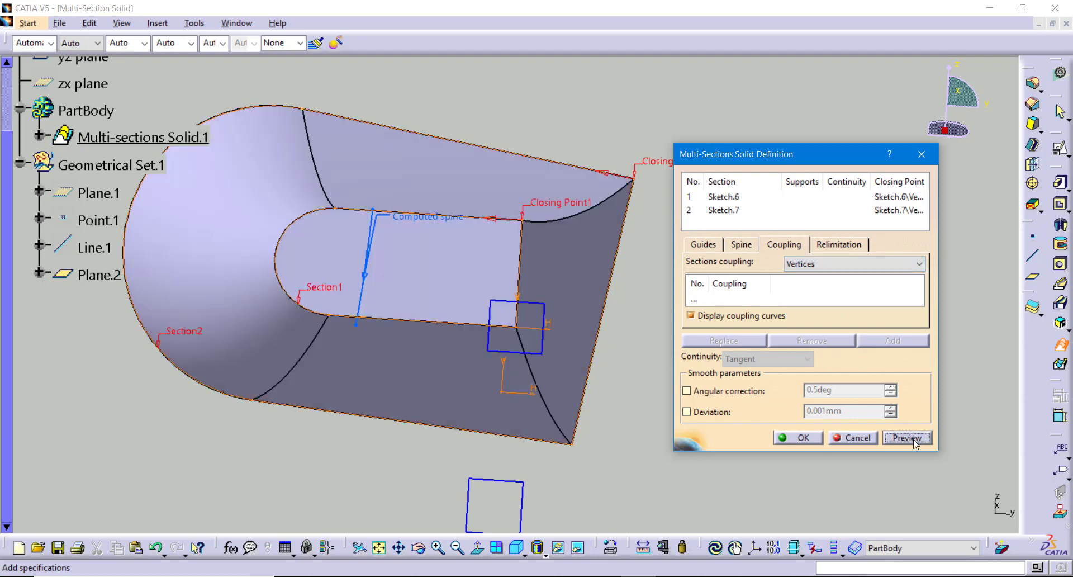
click(833, 267)
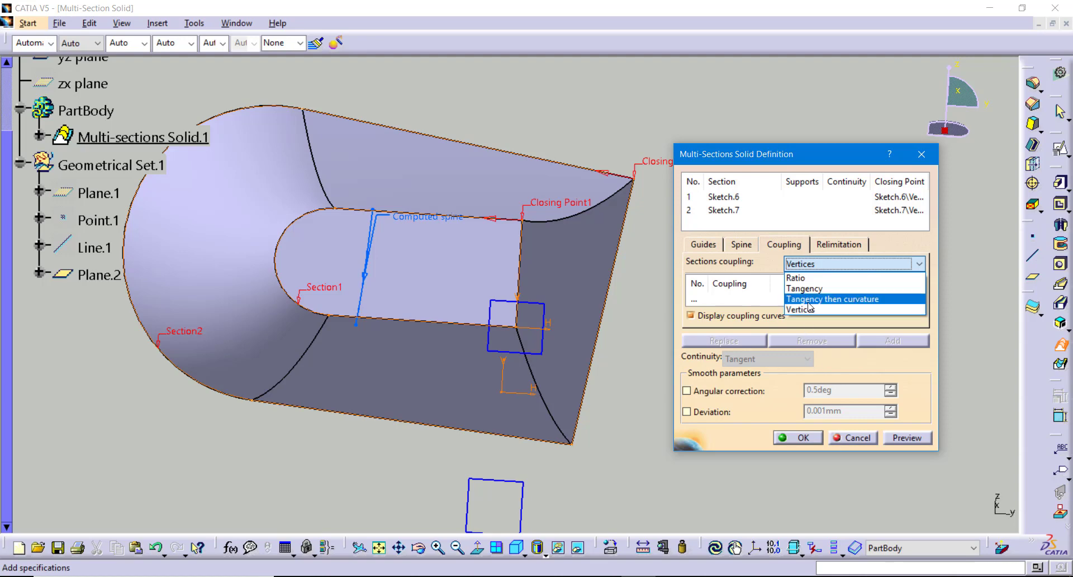
click(809, 300)
click(804, 438)
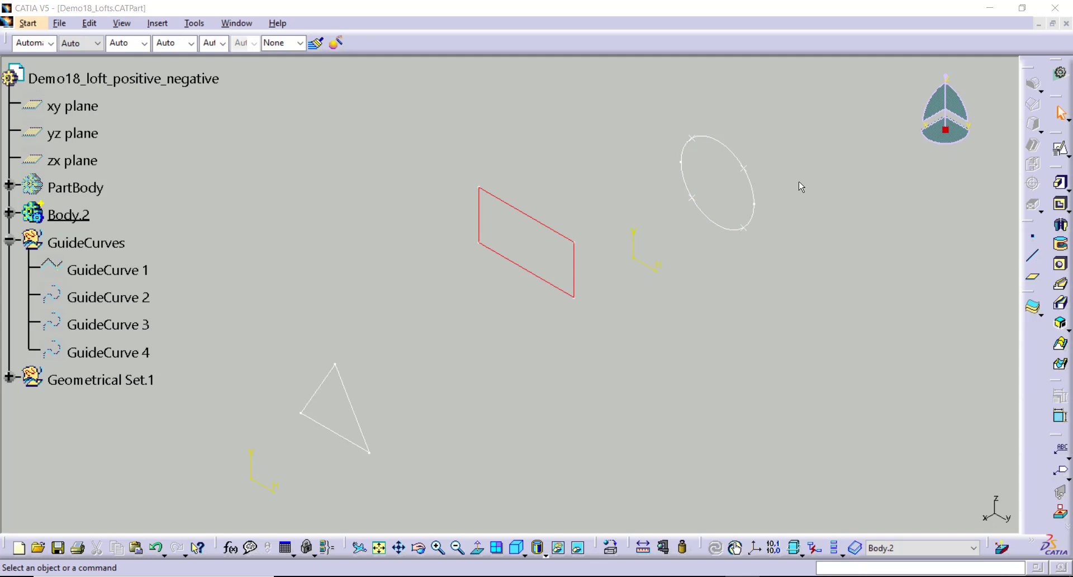
Step: Open the ellipse sketch Sketch.6 and rotate and zoom the view to inspect it
click(733, 151)
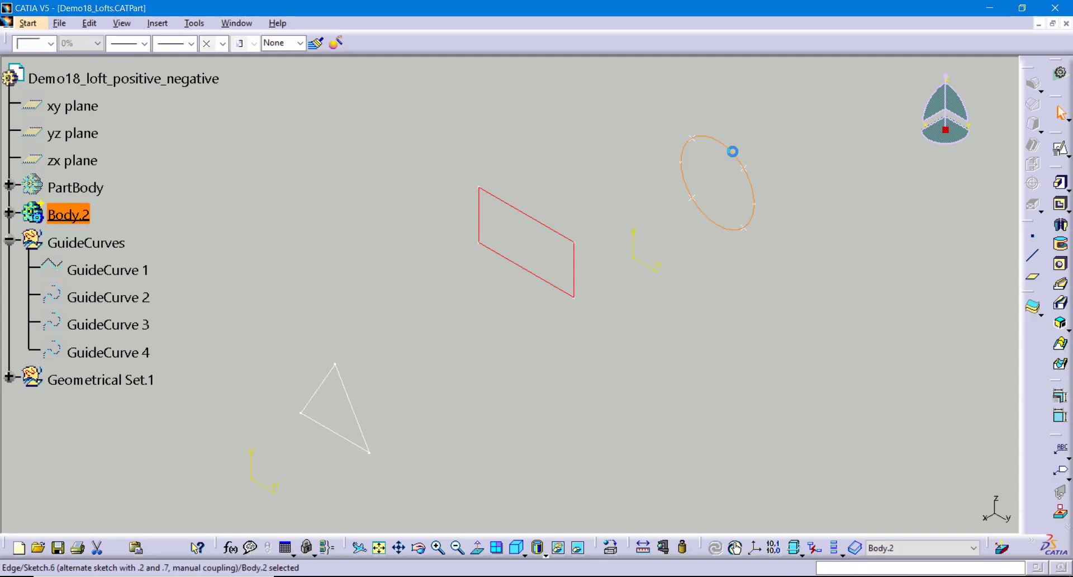
double_click(733, 151)
middle_drag(739, 187, 671, 264)
middle_click(671, 263)
ctrl+middle_drag(646, 315, 658, 211)
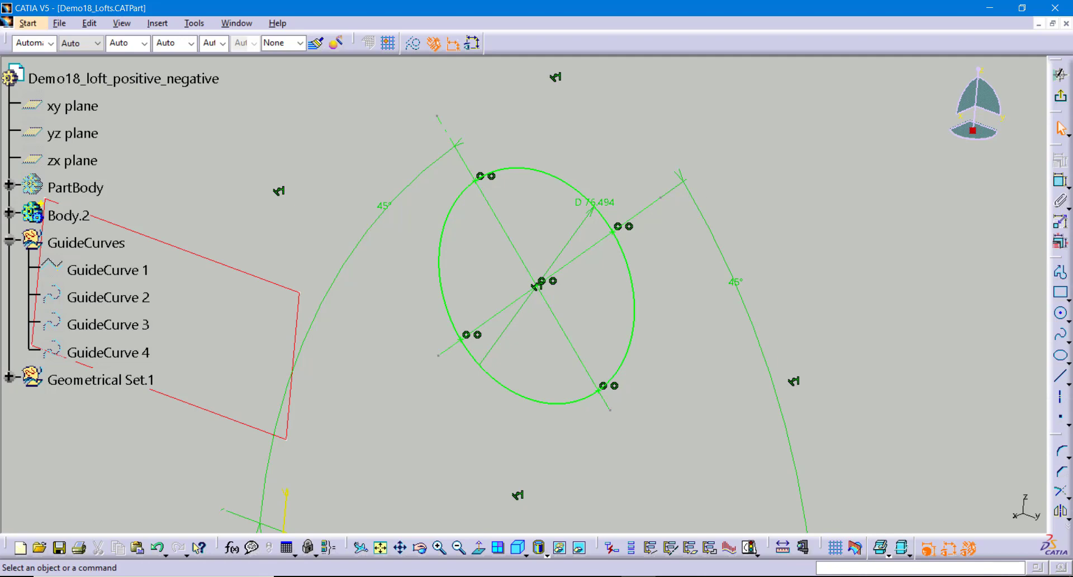
Step: Exit back to the part, reorient the view, clear the selection and start a Multi-sections Solid
click(1060, 99)
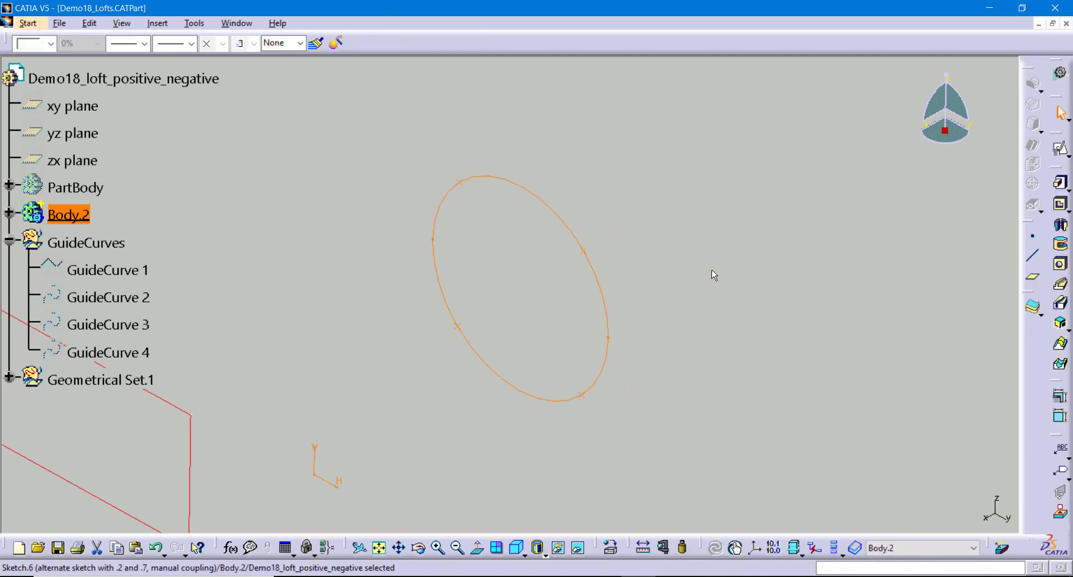
middle_drag(632, 284, 686, 210)
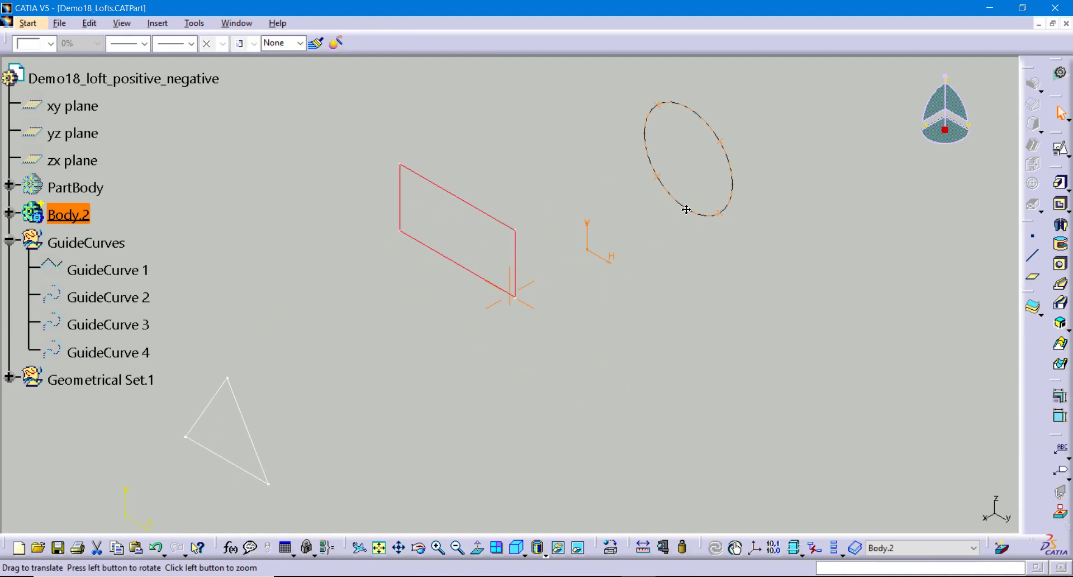
middle_drag(686, 210, 692, 207)
click(737, 277)
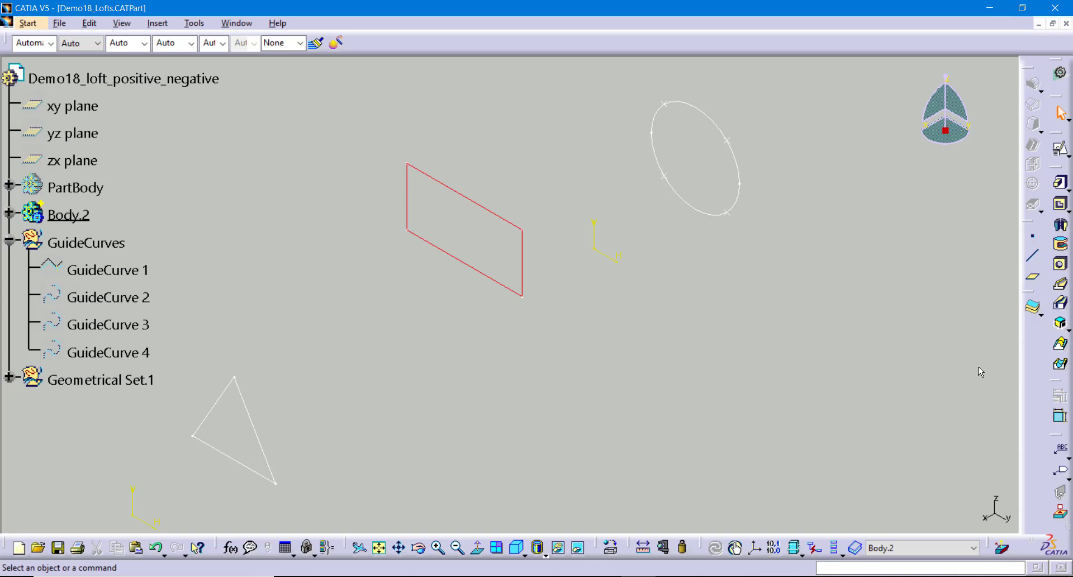
click(1060, 343)
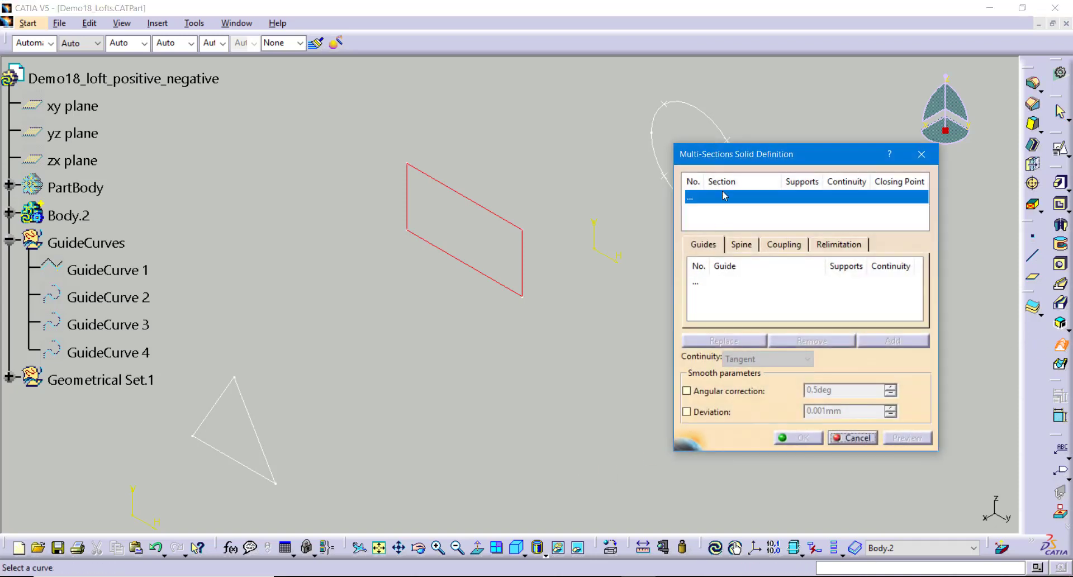
Step: Add the triangle, rectangle and ellipse sketches as the loft's three sections
drag(751, 160, 815, 217)
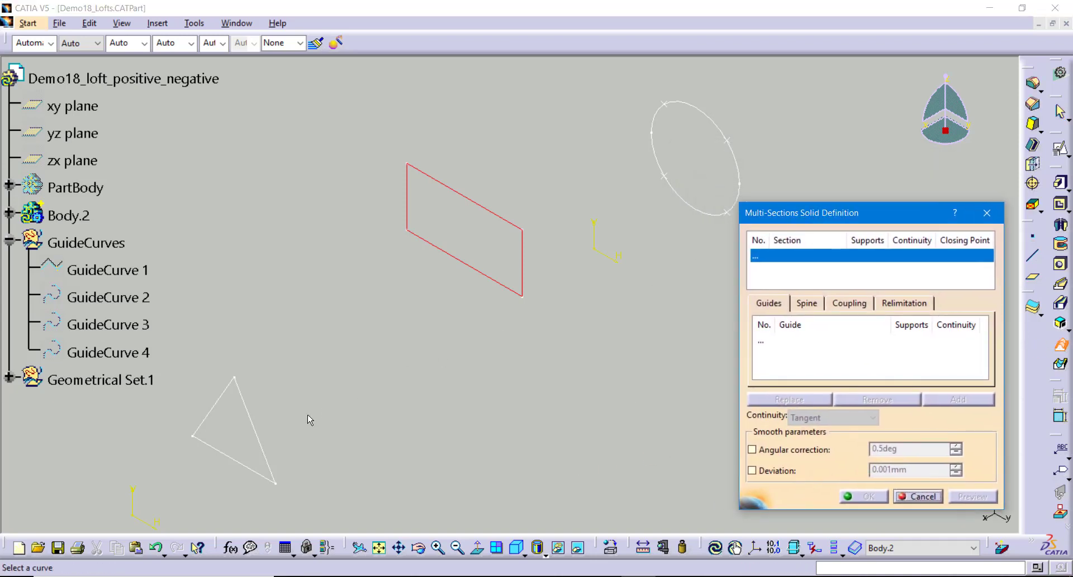
click(250, 408)
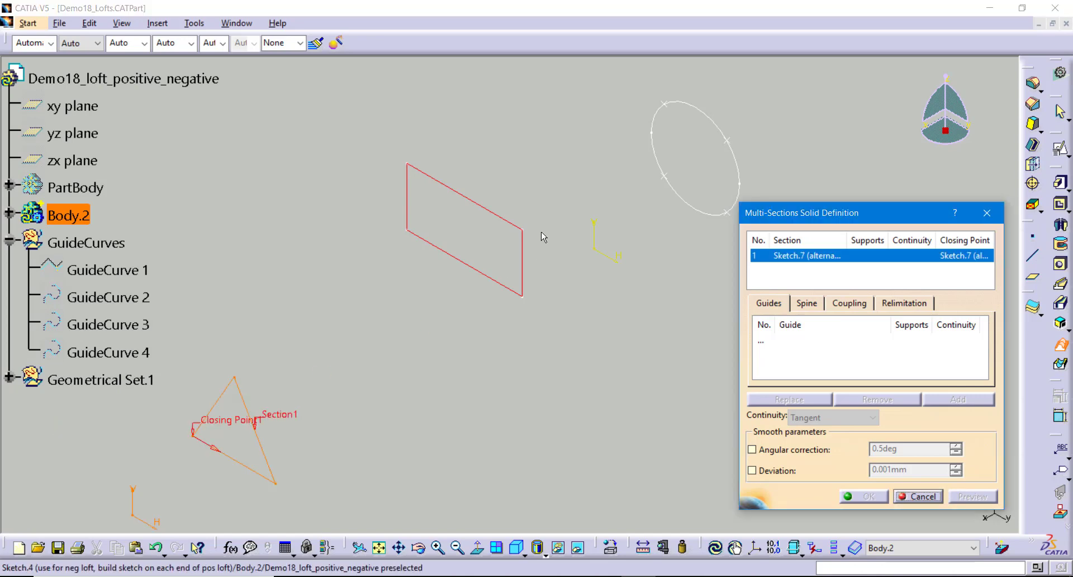
click(498, 216)
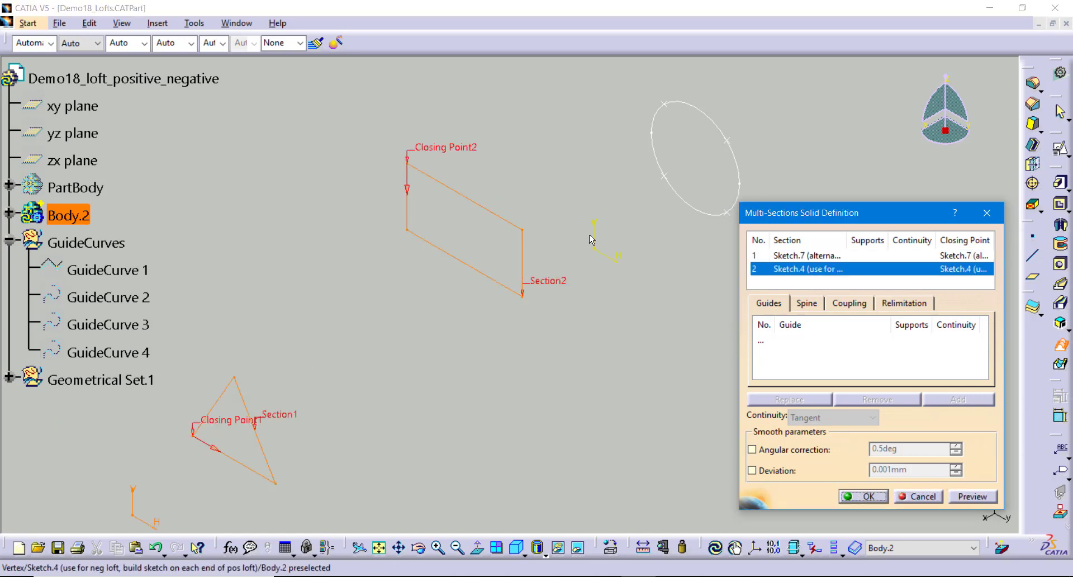
click(722, 126)
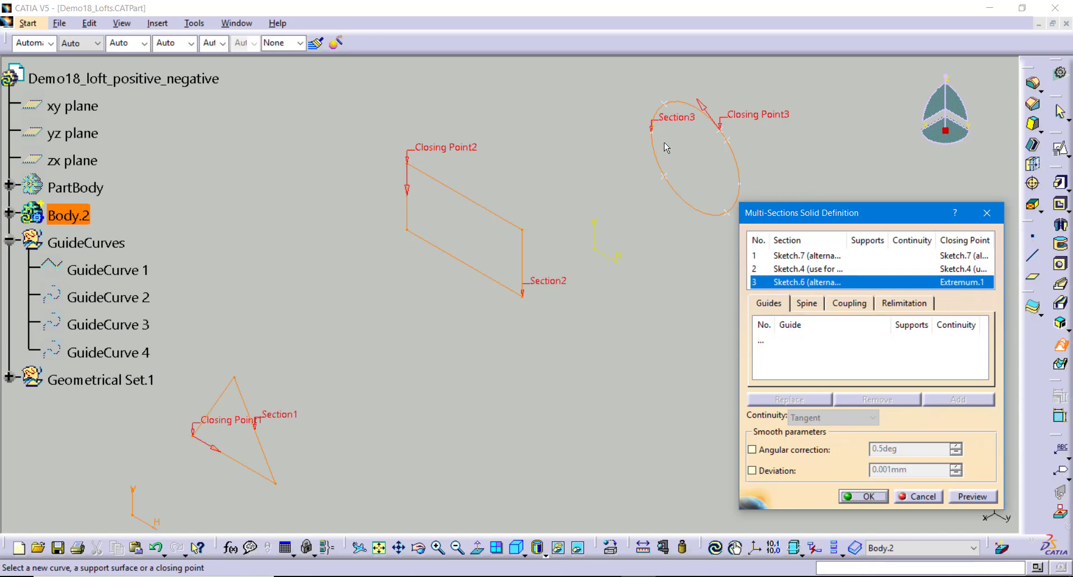
Step: Replace Closing Point2 with the rectangle's lower-left vertex and Closing Point3 with the matching ellipse vertex
right_click(460, 152)
click(492, 234)
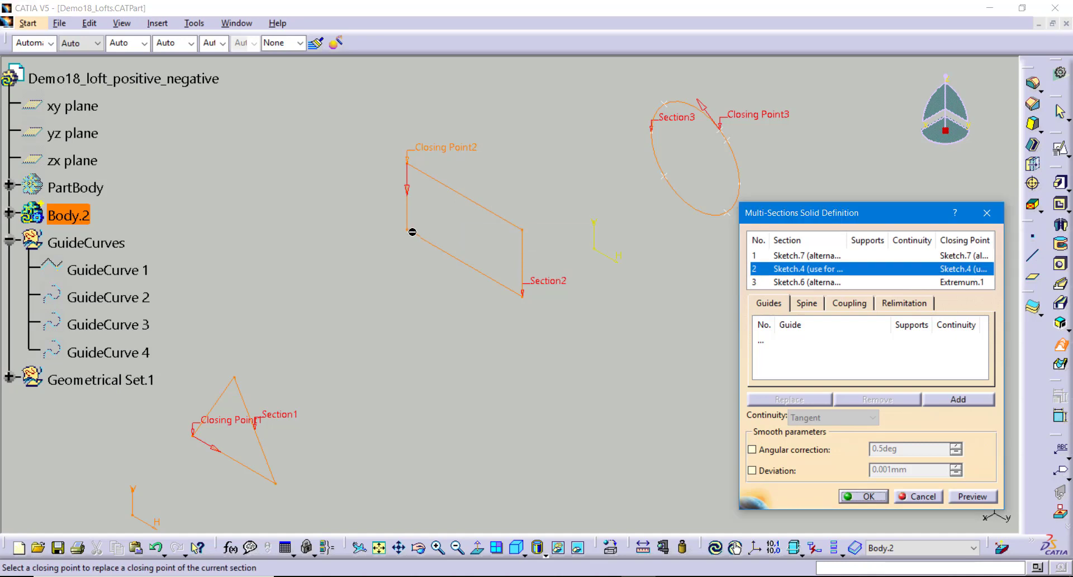
click(408, 229)
right_click(745, 122)
click(765, 196)
click(668, 178)
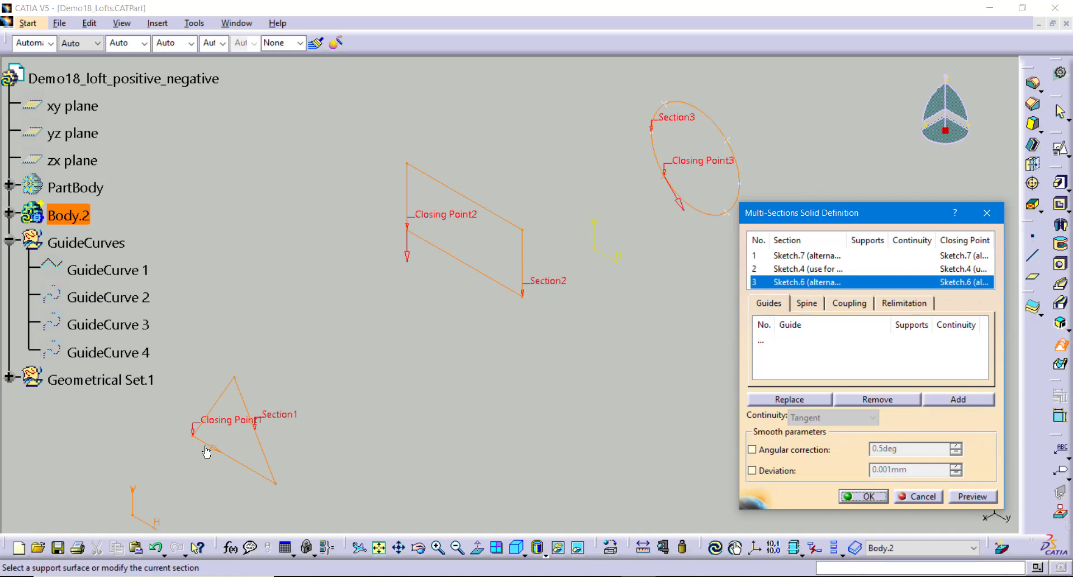
Step: Preview the loft, dismiss the coupling Update Error, and show the section Coupling settings
click(957, 497)
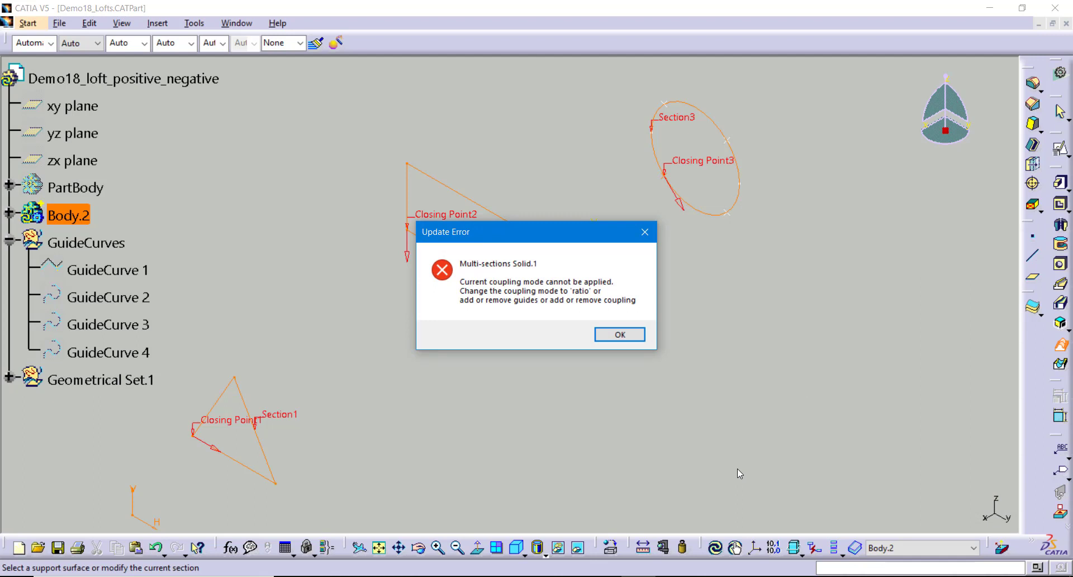
click(615, 336)
click(849, 303)
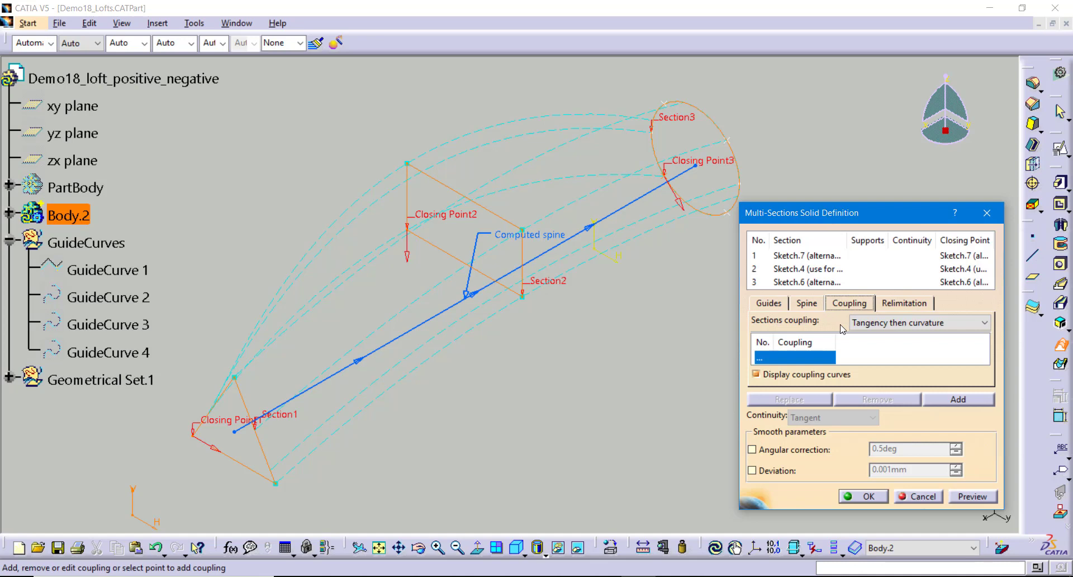
Step: Set Sections coupling to Ratio and preview the curved triangle-to-ellipse solid
click(873, 325)
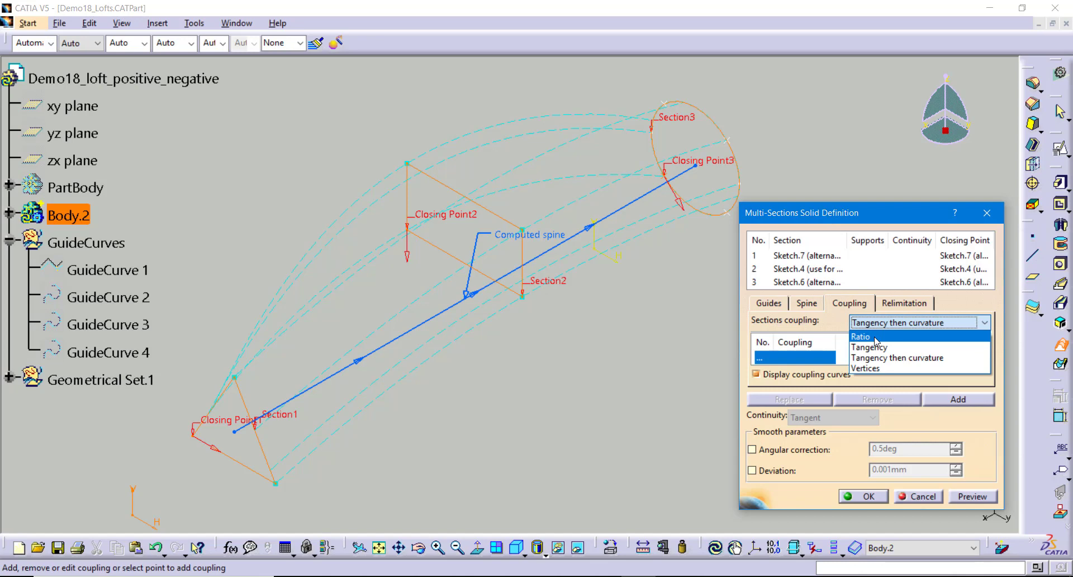
click(876, 341)
click(972, 497)
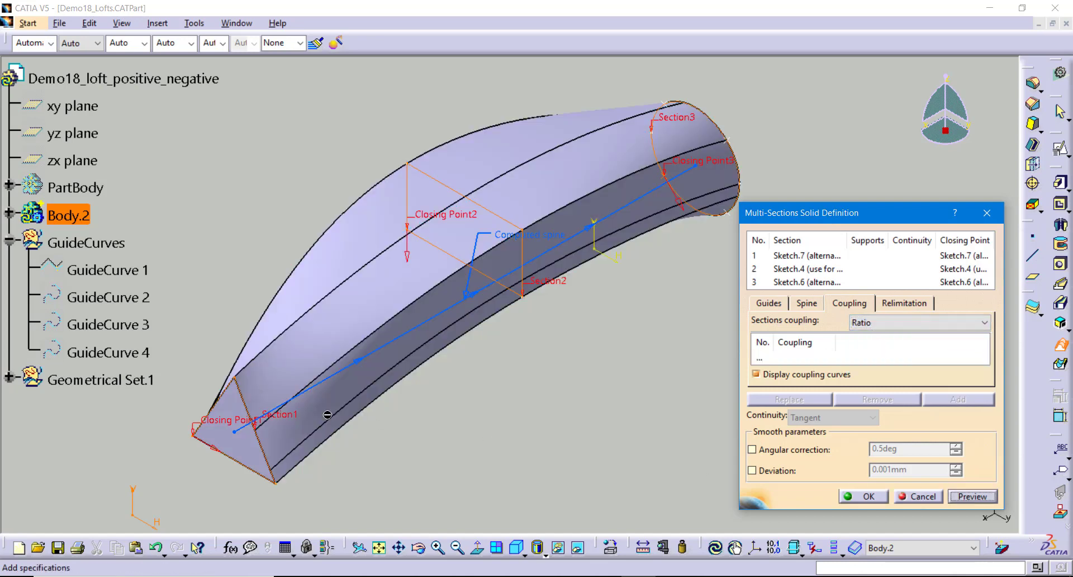
middle_drag(395, 394, 397, 315)
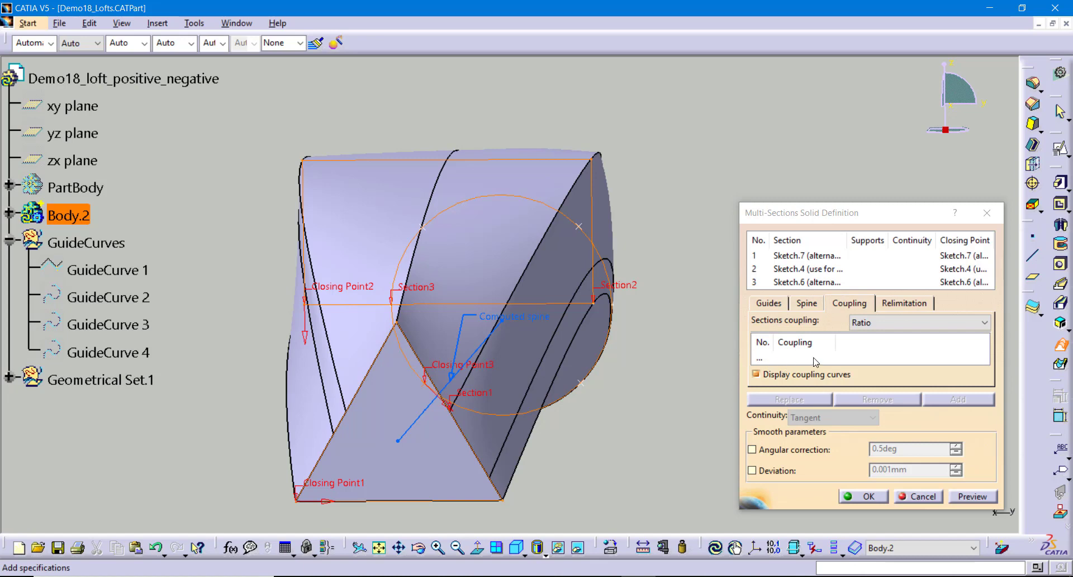
Step: Add Coupling1 linking a triangle vertex, a rectangle vertex and an ellipse point
click(799, 359)
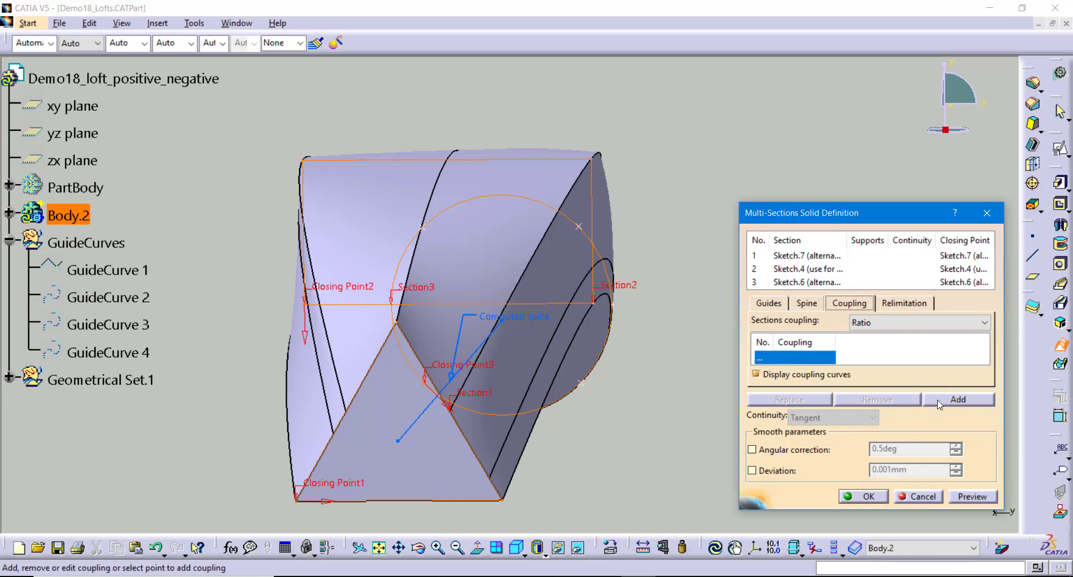
click(939, 401)
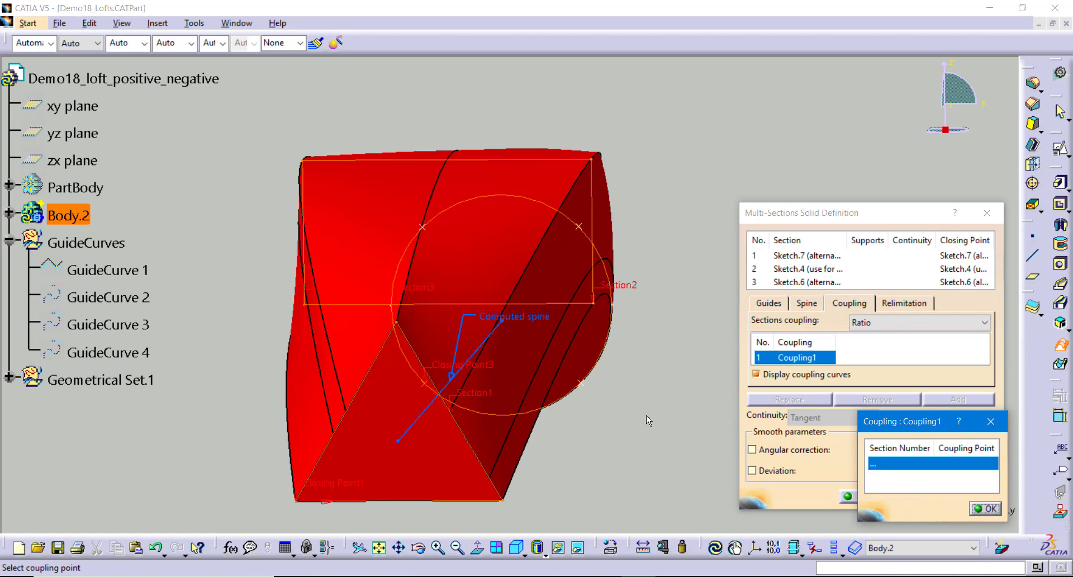
middle_drag(568, 427, 532, 430)
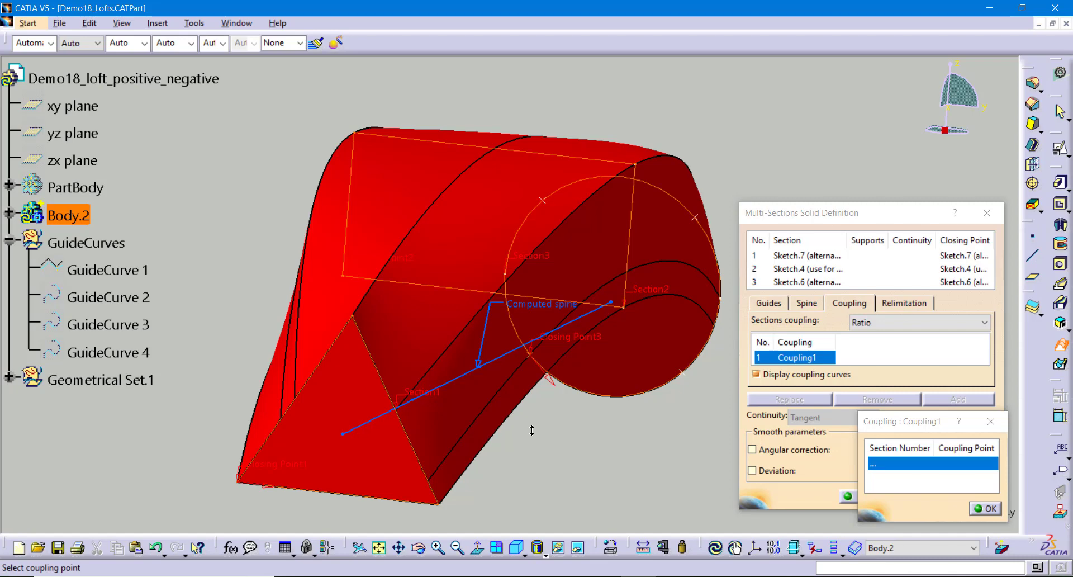
click(441, 505)
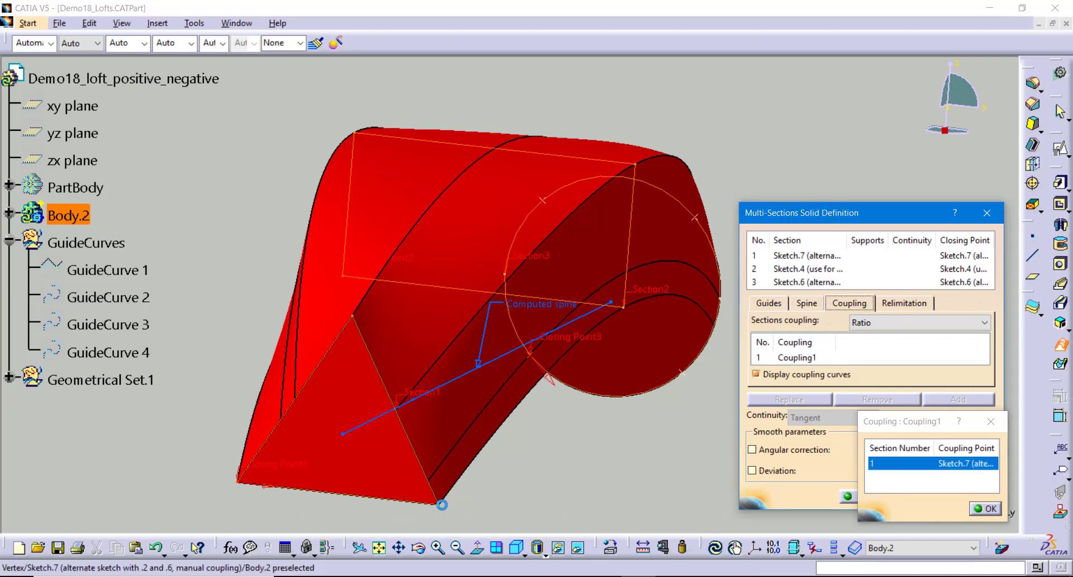
click(623, 306)
click(683, 372)
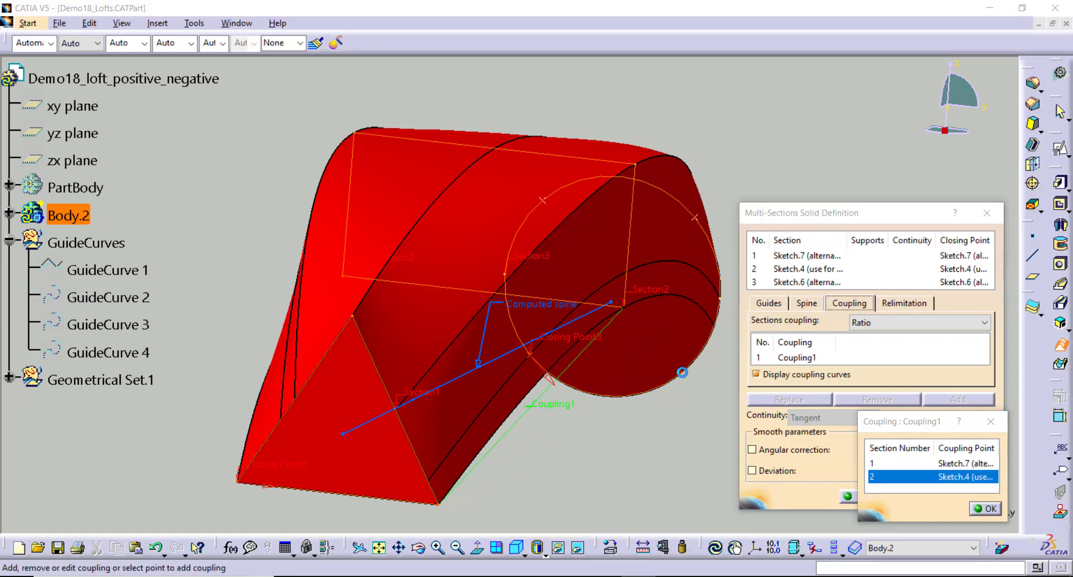
Step: Add Coupling2 linking the next matching triangle, rectangle and ellipse vertices
click(815, 358)
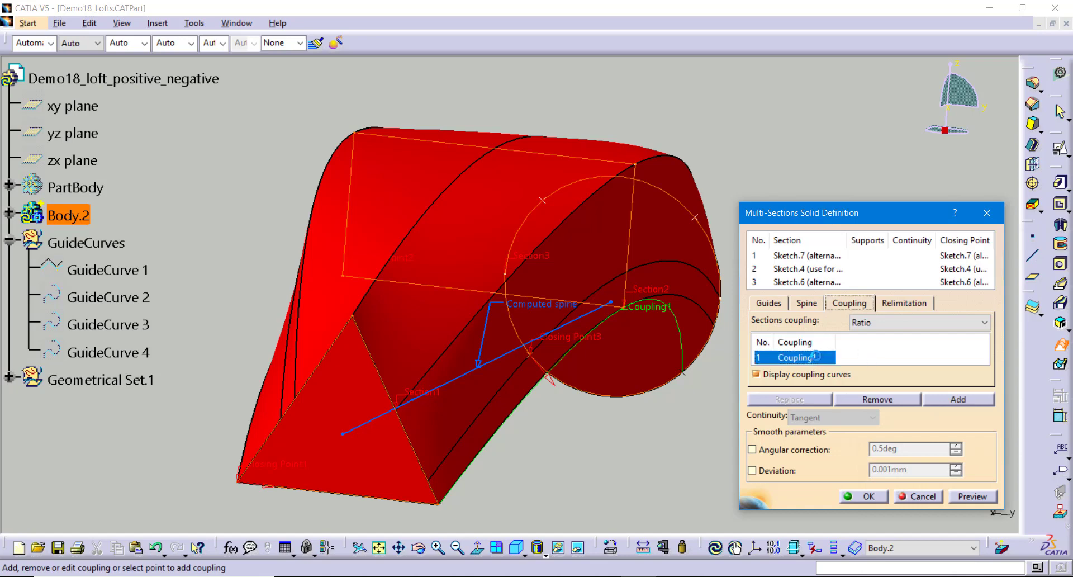
click(975, 399)
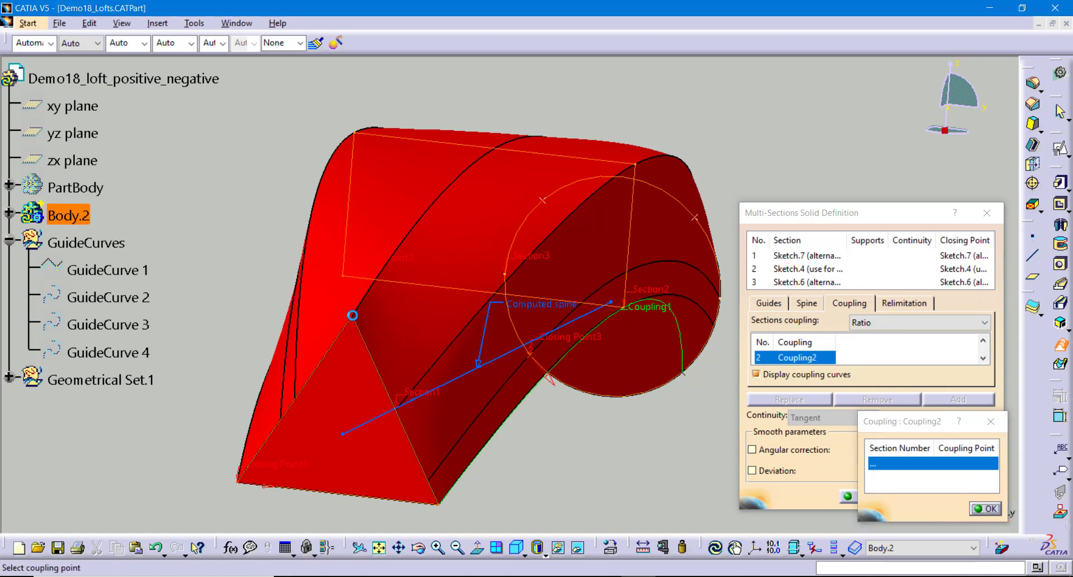
click(354, 316)
click(637, 165)
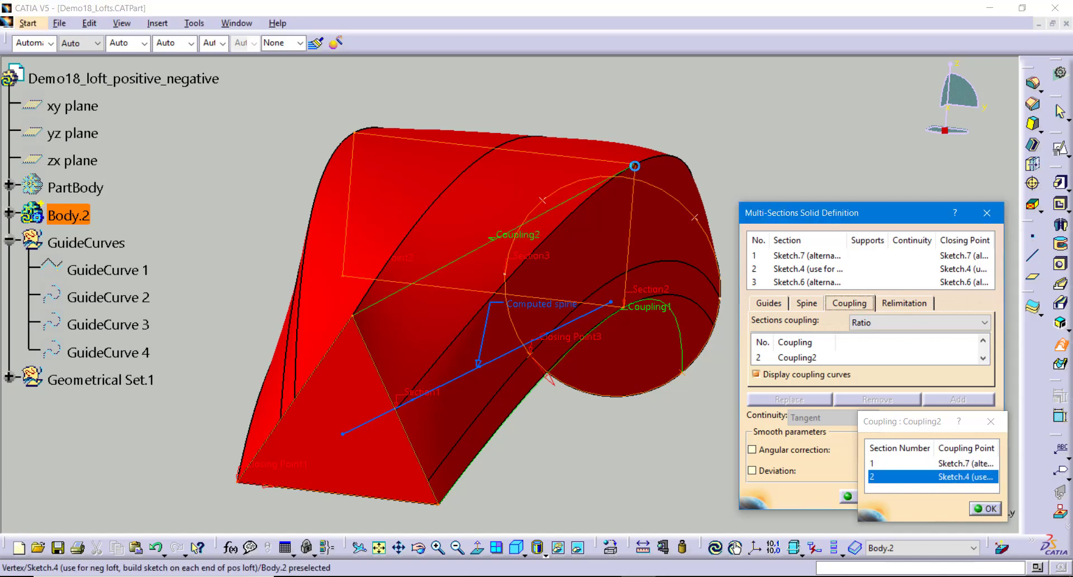
click(695, 217)
Step: Add Coupling3 linking a triangle vertex, the rectangle's top vertex and an ellipse point
click(805, 358)
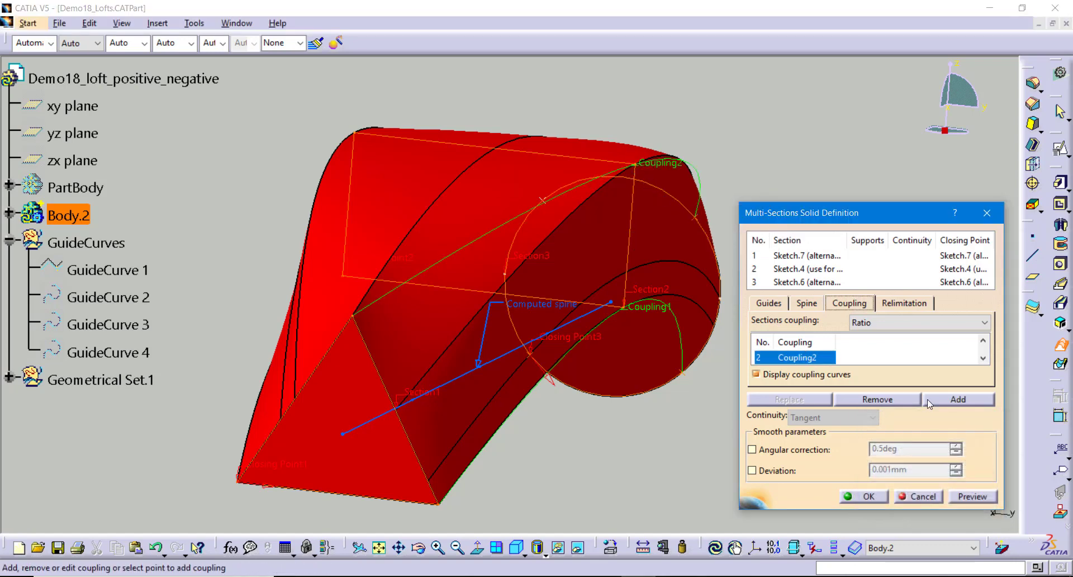
click(950, 400)
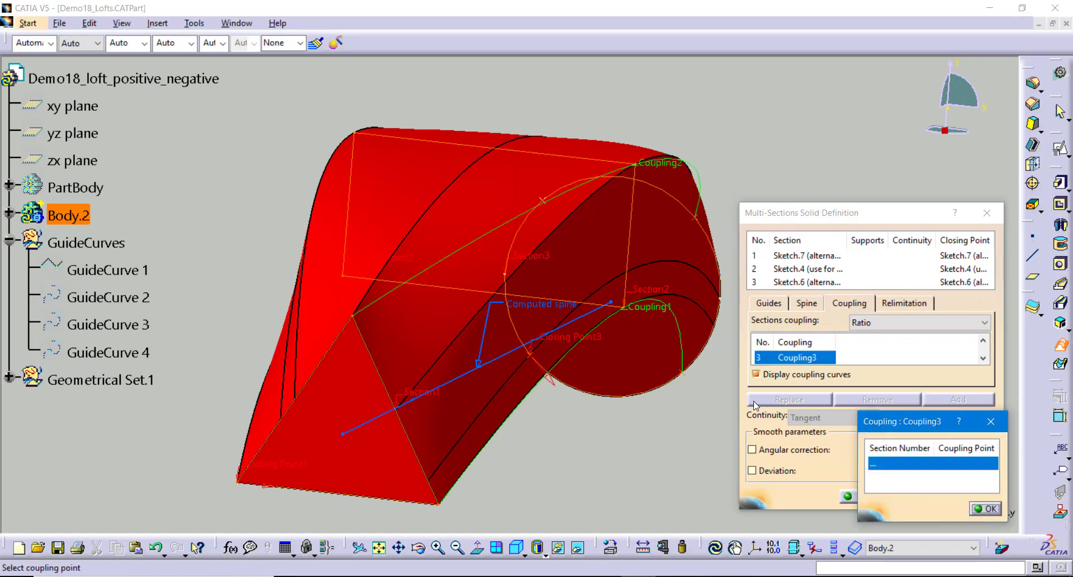
click(354, 313)
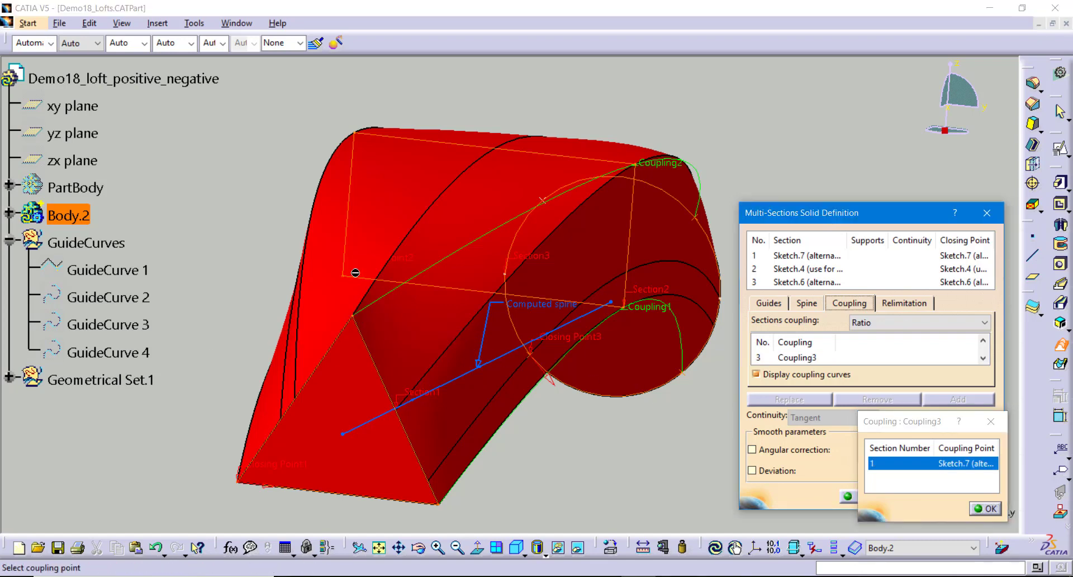
click(360, 133)
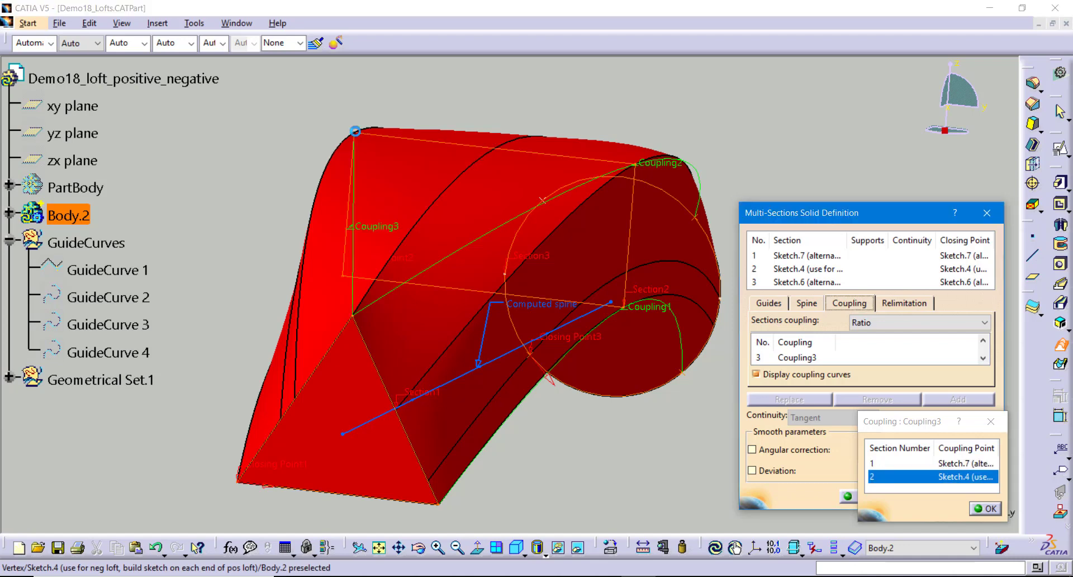
click(546, 200)
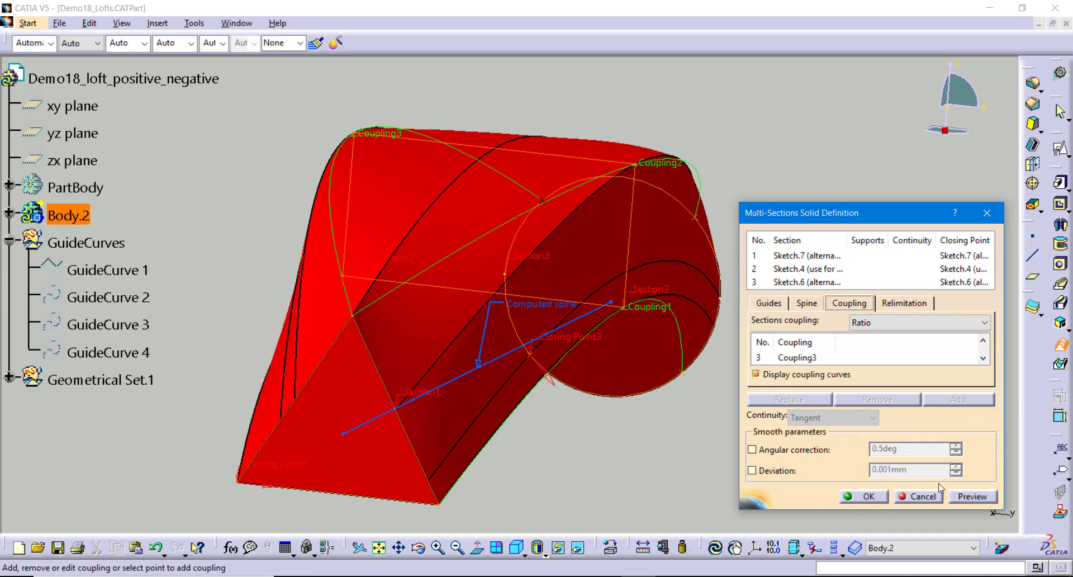
Step: Preview, check and create the manually coupled multi-sections solid, then view the Rand 3D website
click(972, 498)
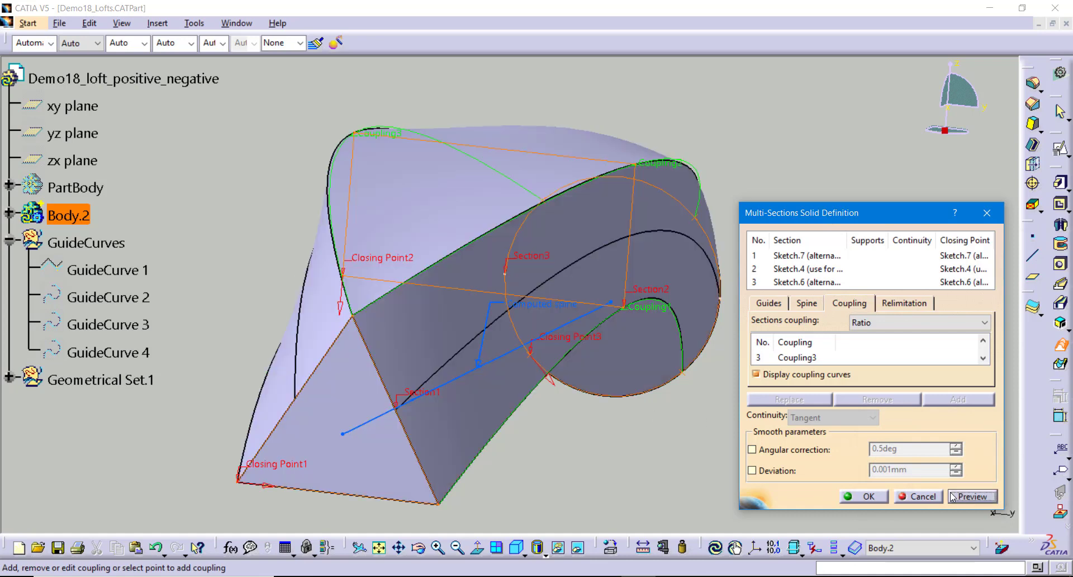
mouse_move(340, 411)
middle_down()
mouse_move(373, 411)
mouse_move(338, 411)
middle_up()
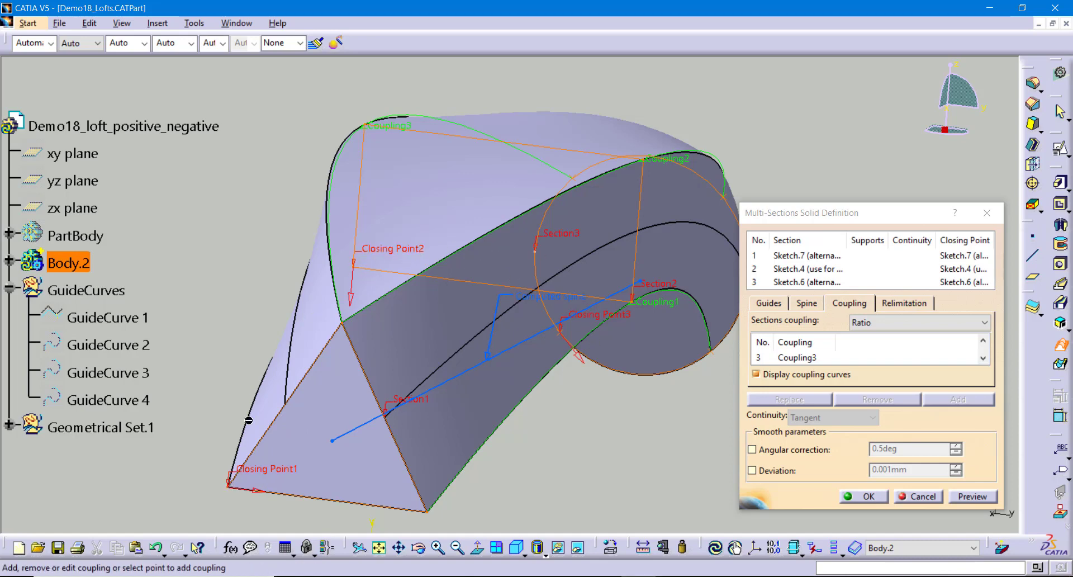
click(861, 496)
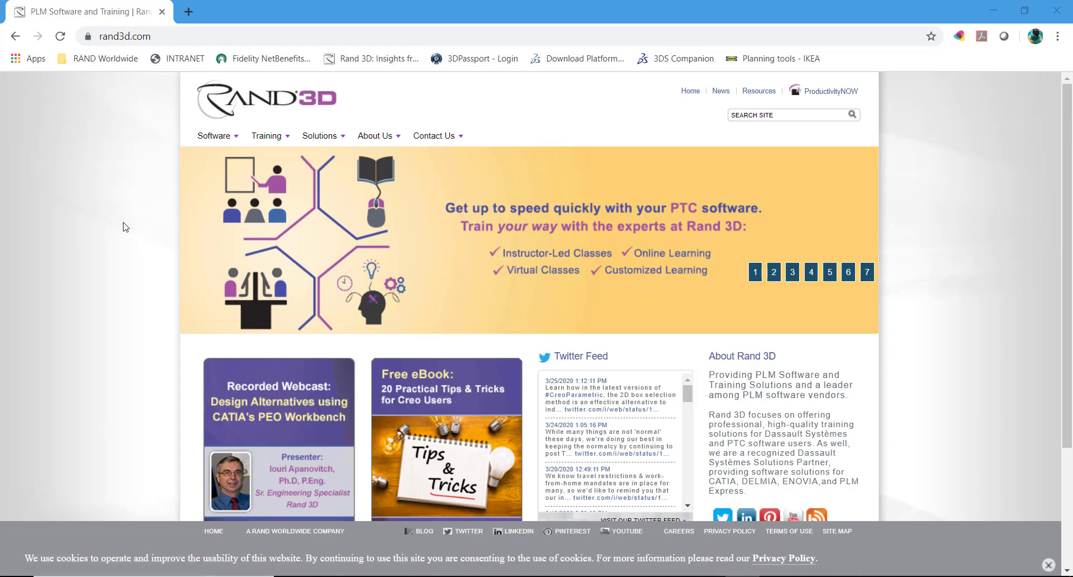
mouse_move(274, 141)
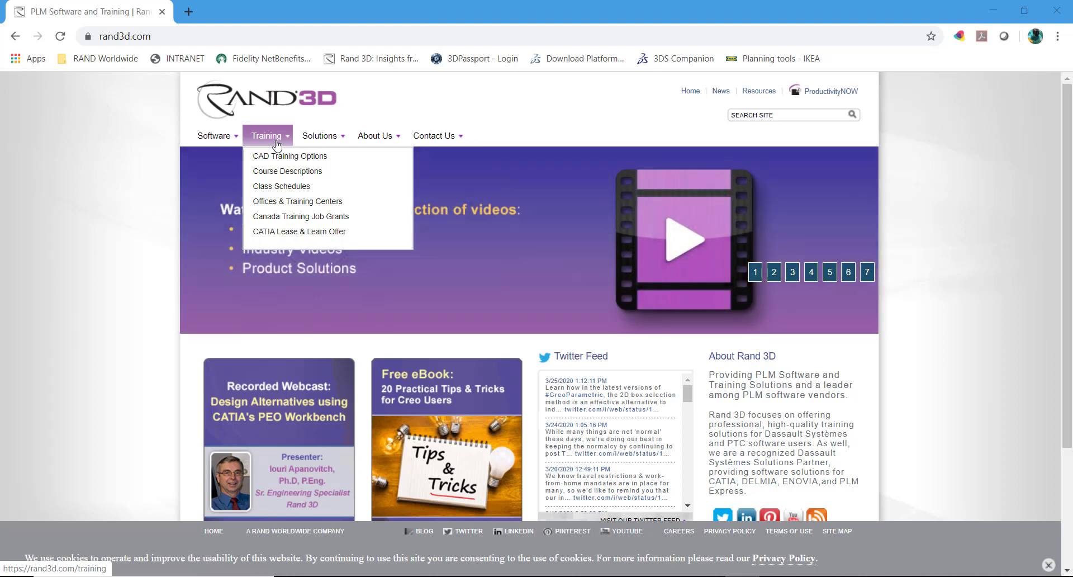